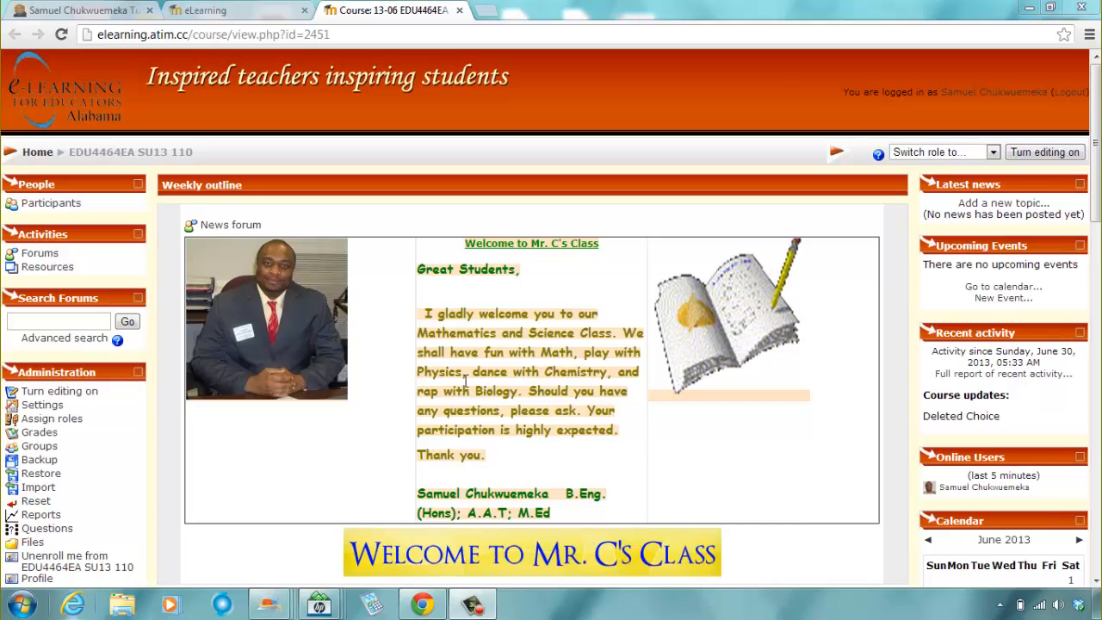
Look over the course's weekly outline and turn on editing for the course page
{"action": "scroll", "coordinate": [465, 392], "scroll_direction": "down", "scroll_amount": 2}
{"action": "scroll", "coordinate": [465, 392], "scroll_direction": "down", "scroll_amount": 3}
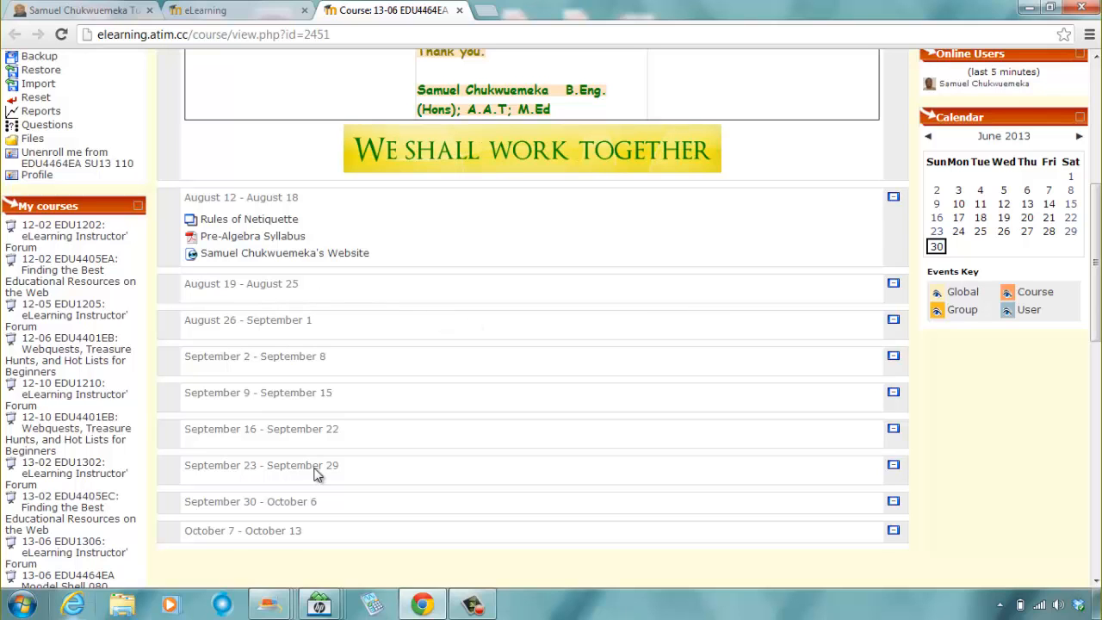
{"action": "scroll", "coordinate": [677, 302], "scroll_direction": "up", "scroll_amount": 5}
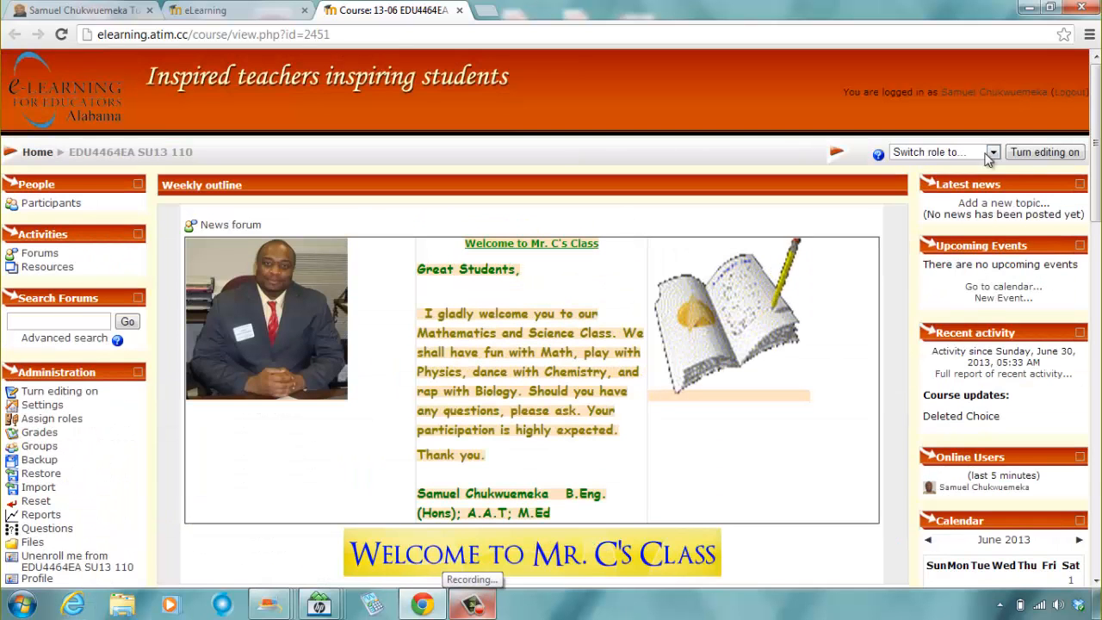
{"action": "left_click", "coordinate": [1036, 156]}
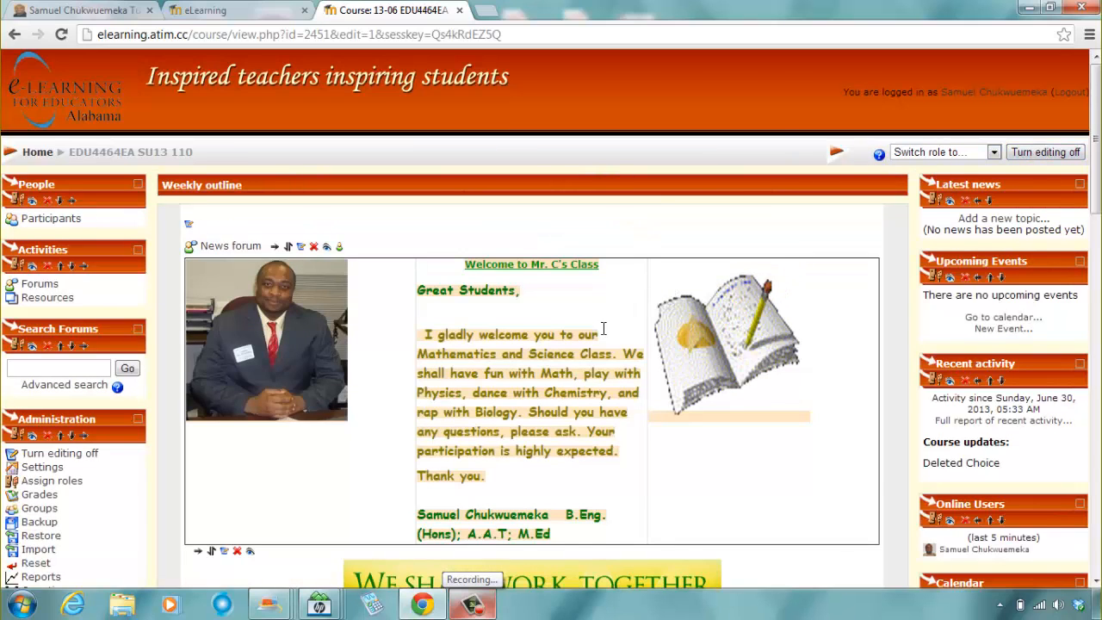
Add a new Choice activity to the August 19 - August 25 week
{"action": "scroll", "coordinate": [644, 373], "scroll_direction": "down", "scroll_amount": 1}
{"action": "scroll", "coordinate": [644, 374], "scroll_direction": "down", "scroll_amount": 5}
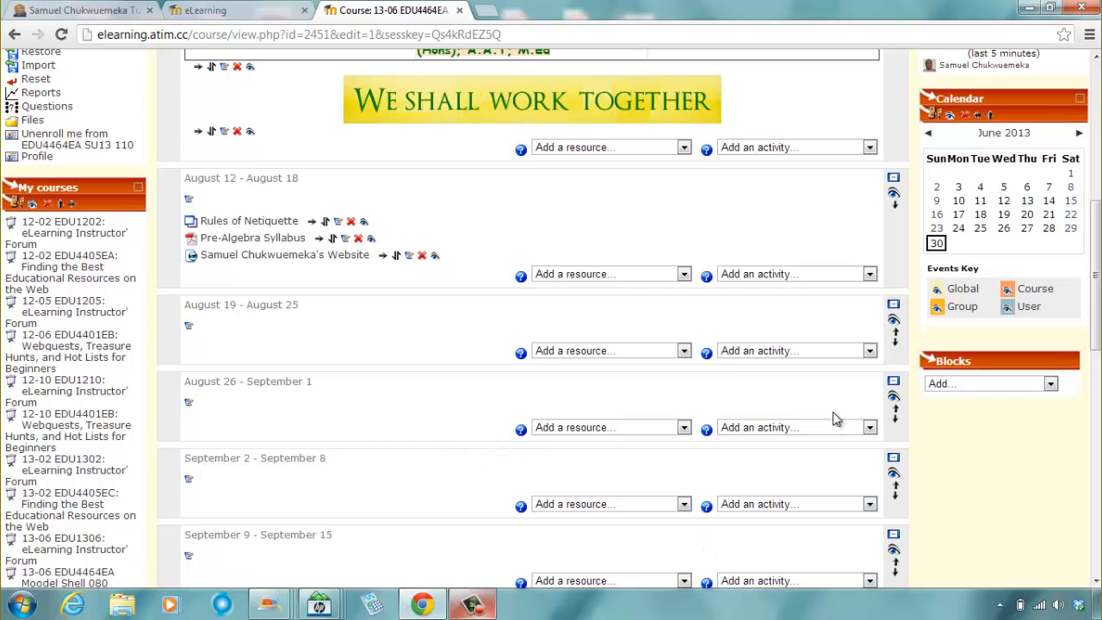
{"action": "left_click", "coordinate": [807, 352]}
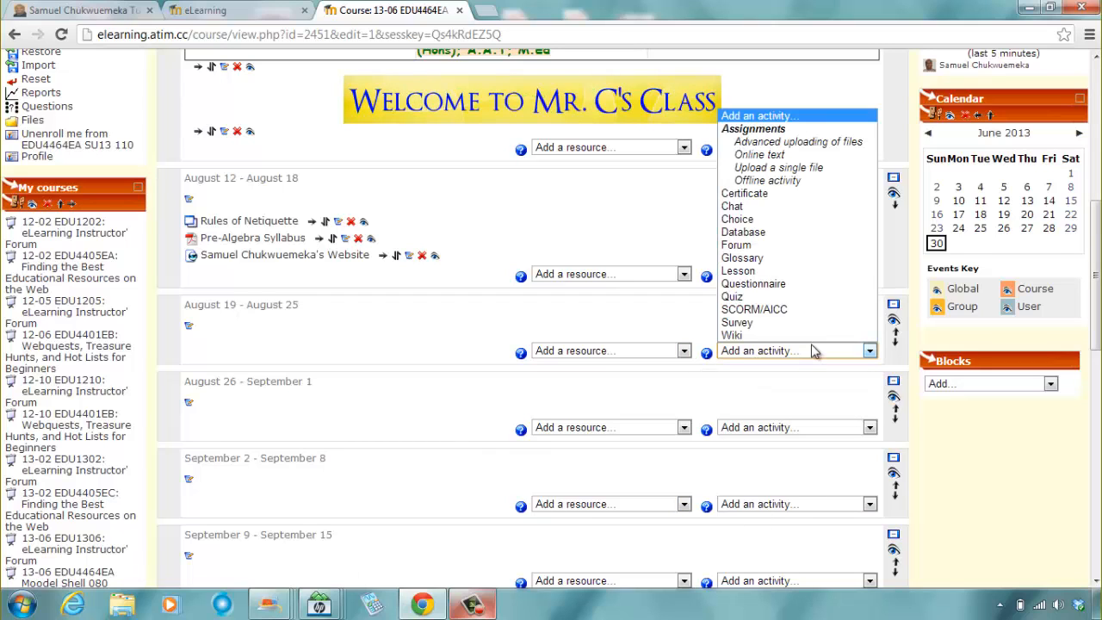
{"action": "left_click", "coordinate": [787, 221]}
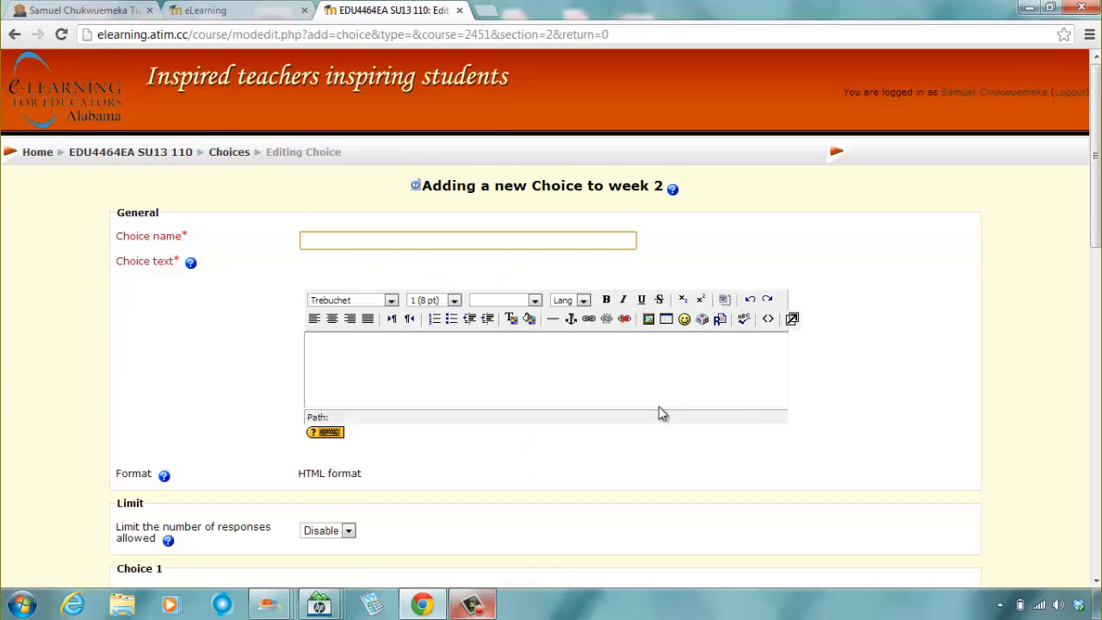
Name the choice: Let's do some "Probability", with the last word in quotation marks
{"action": "type", "text": "Probability"}
{"action": "left_click", "coordinate": [436, 358]}
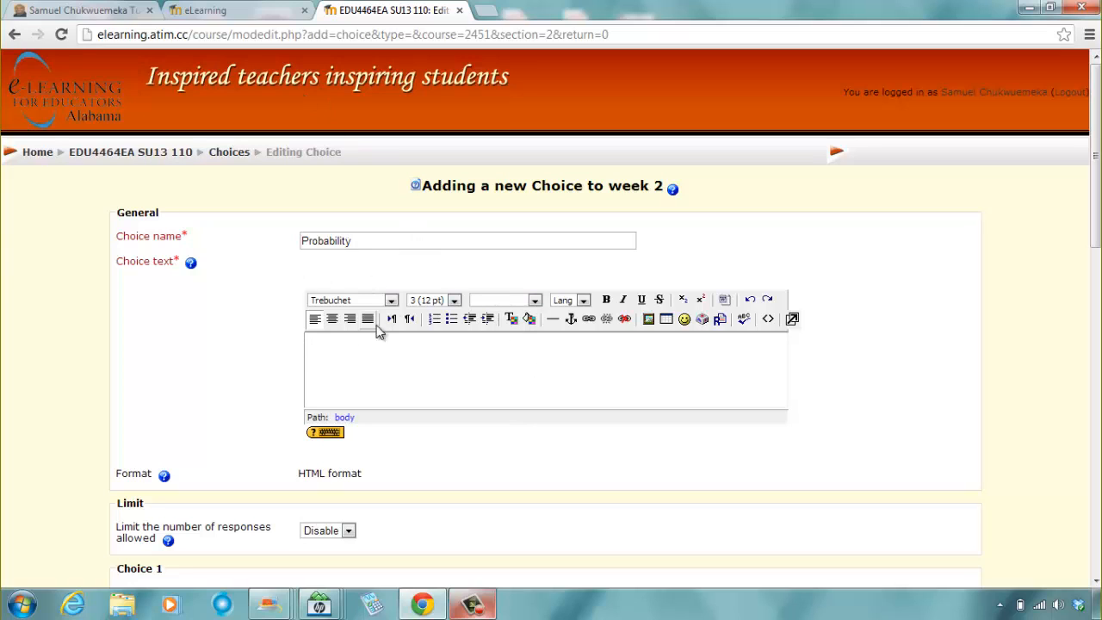
{"action": "left_click", "coordinate": [303, 243]}
{"action": "type", "text": "Let"}
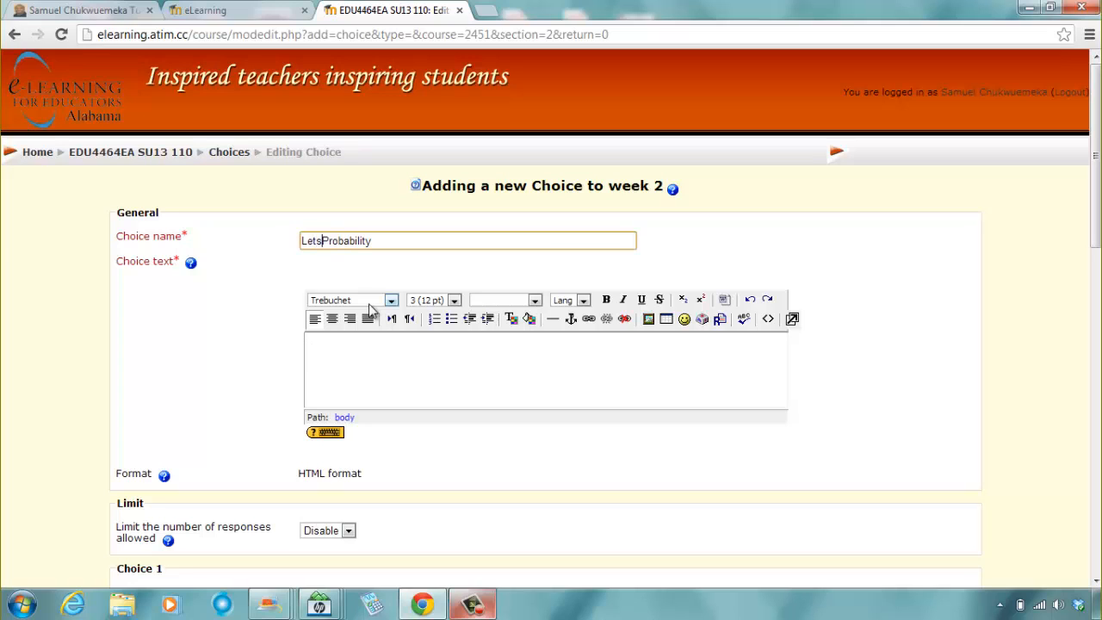
{"action": "type", "text": "'s do some "}
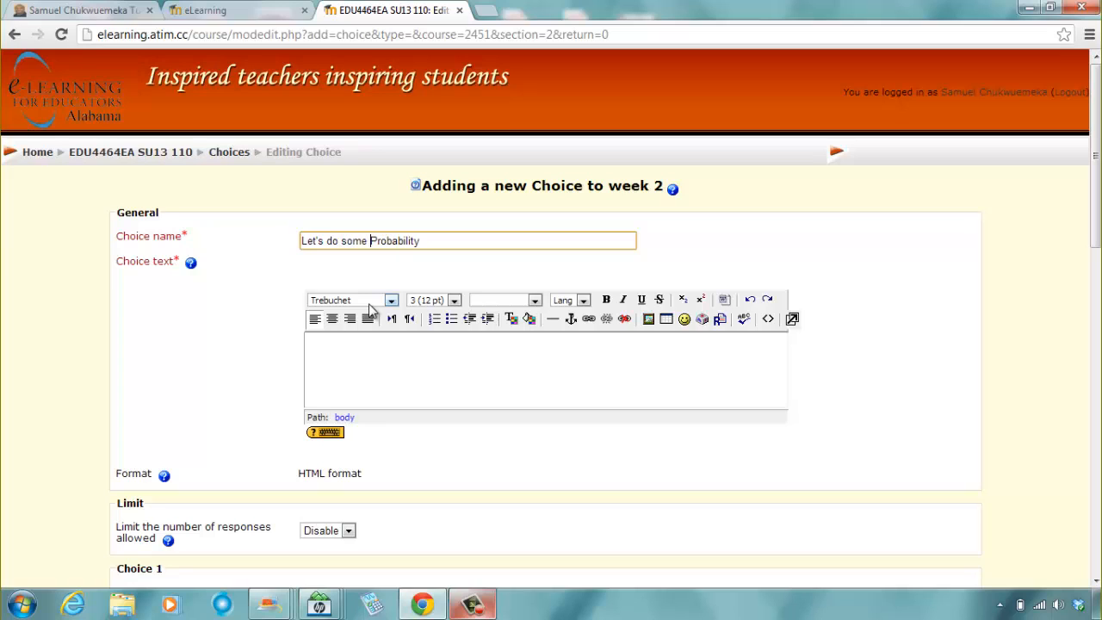
{"action": "type", "text": "\""}
{"action": "key", "text": "Right"}
{"action": "key", "text": "Right"}
{"action": "key", "text": "Right"}
{"action": "key", "text": "Right"}
{"action": "key", "text": "Right"}
{"action": "key", "text": "Right"}
{"action": "key", "text": "Right"}
{"action": "key", "text": "Right"}
{"action": "key", "text": "Right"}
{"action": "type", "text": "\""}
Begin the choice text with "The meteorologist at the National Public Radio station announced that there is a 70% chance of rain in Montgomery county today."
{"action": "left_click", "coordinate": [415, 357]}
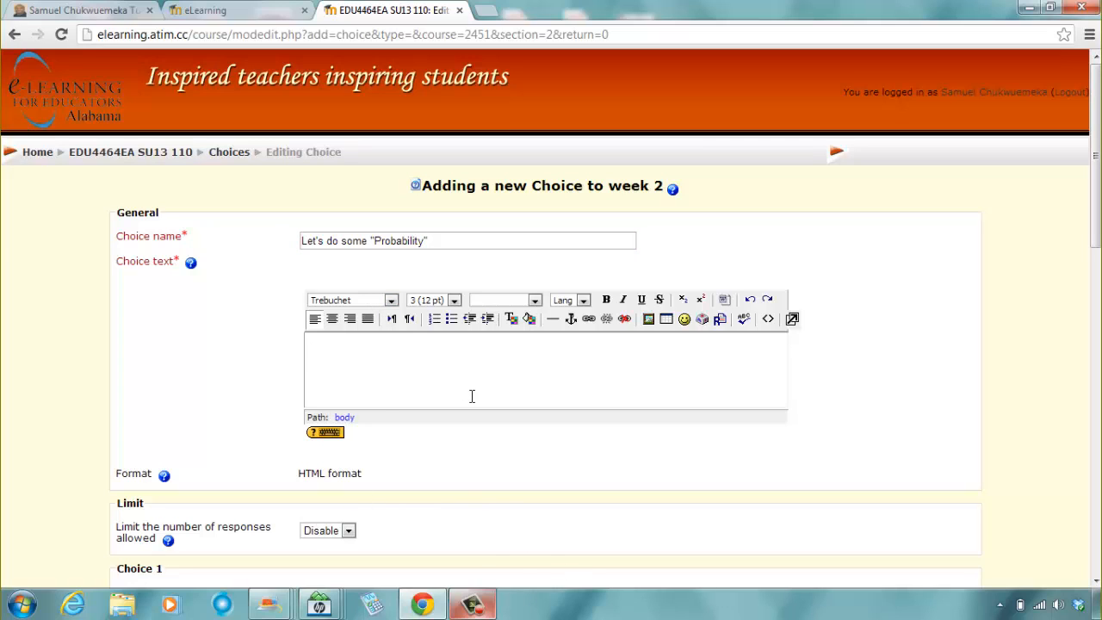
{"action": "type", "text": "The meter"}
{"action": "key", "text": "BackSpace"}
{"action": "type", "text": "orologist "}
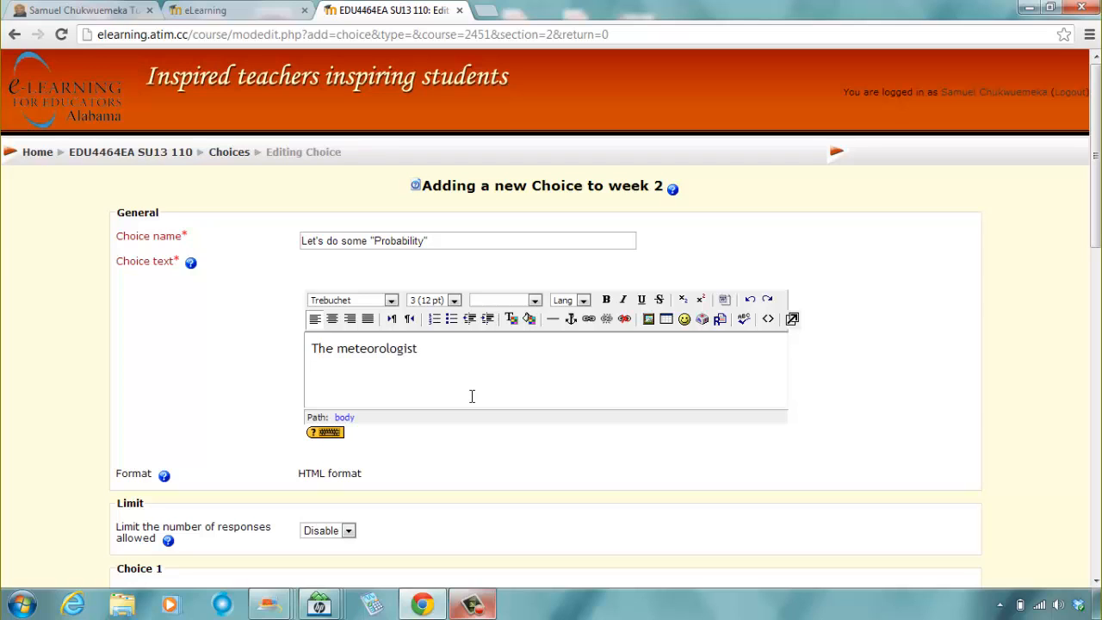
{"action": "type", "text": "at the National Public"}
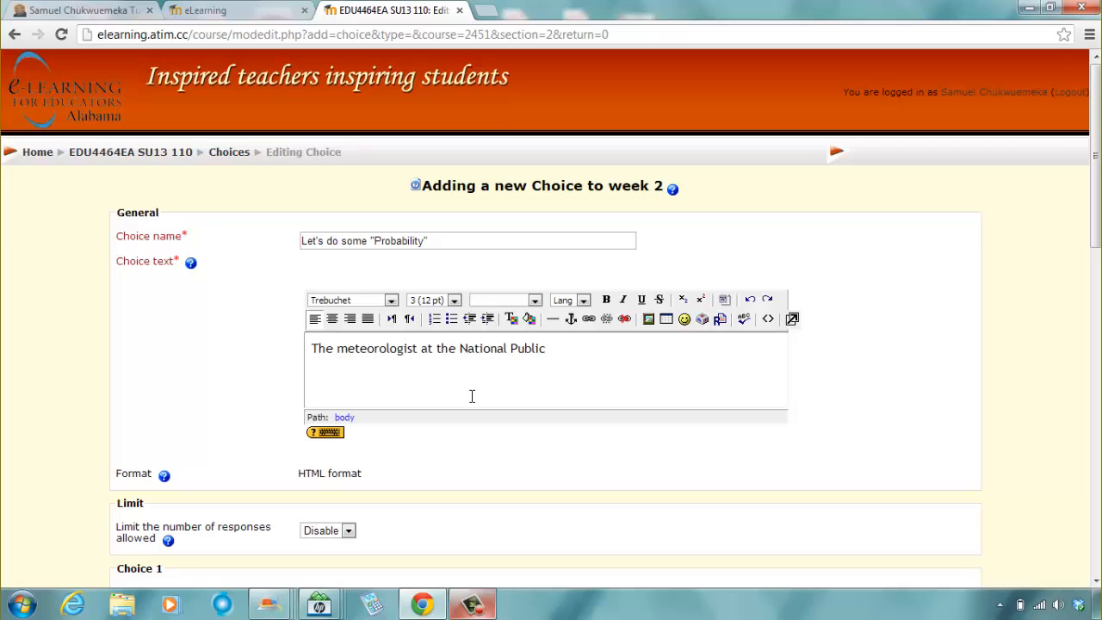
{"action": "type", "text": " Radio station announcve"}
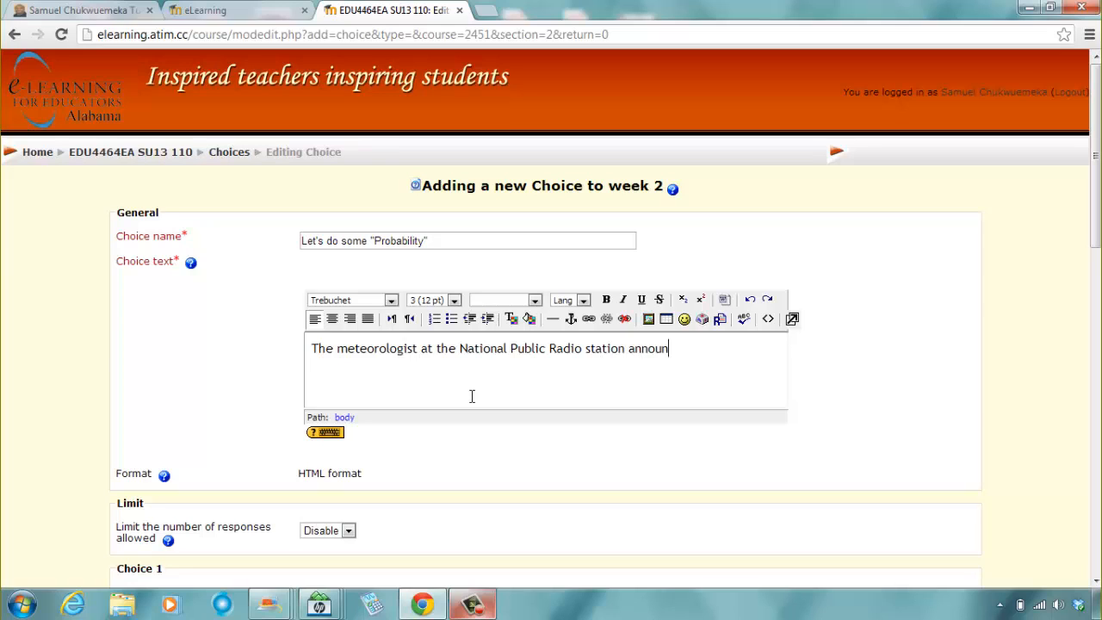
{"action": "type", "text": "d that there is a 70%"}
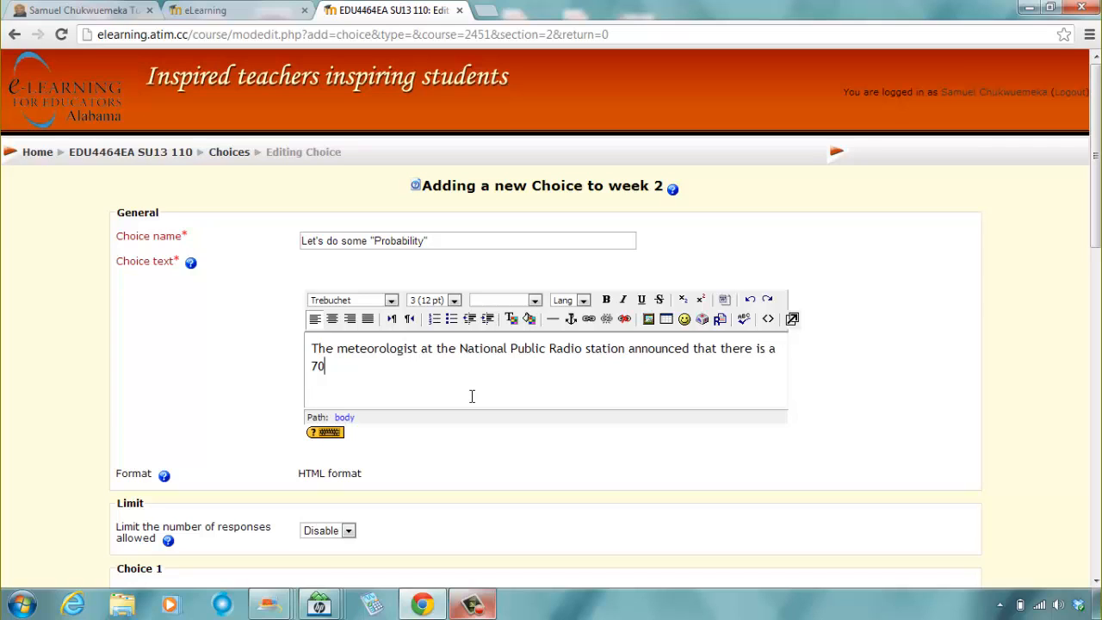
{"action": "type", "text": " chance of rain "}
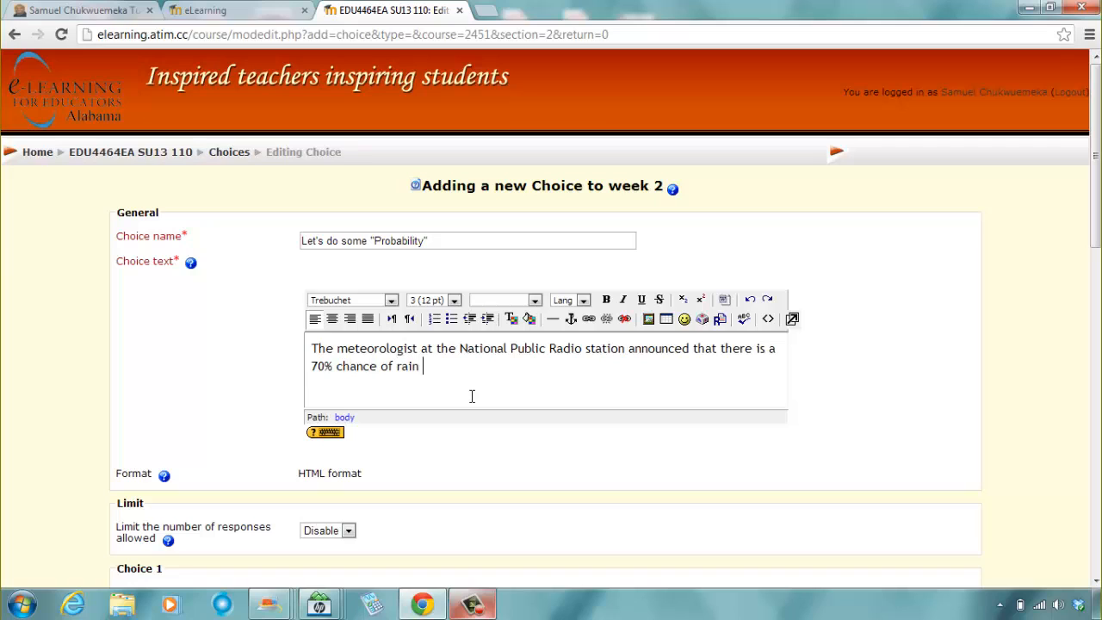
{"action": "type", "text": "in Montgomery cou"}
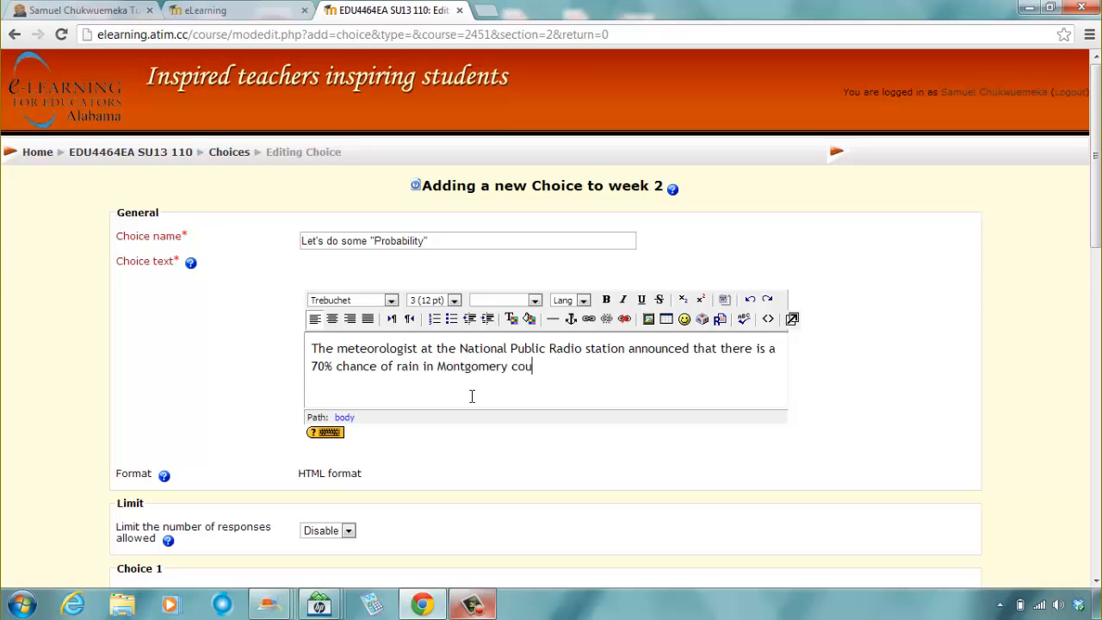
{"action": "type", "text": "nty today"}
Continue the choice text with the question "What is the probability that it will not rain in Montgomery county today?"
{"action": "type", "text": ". What"}
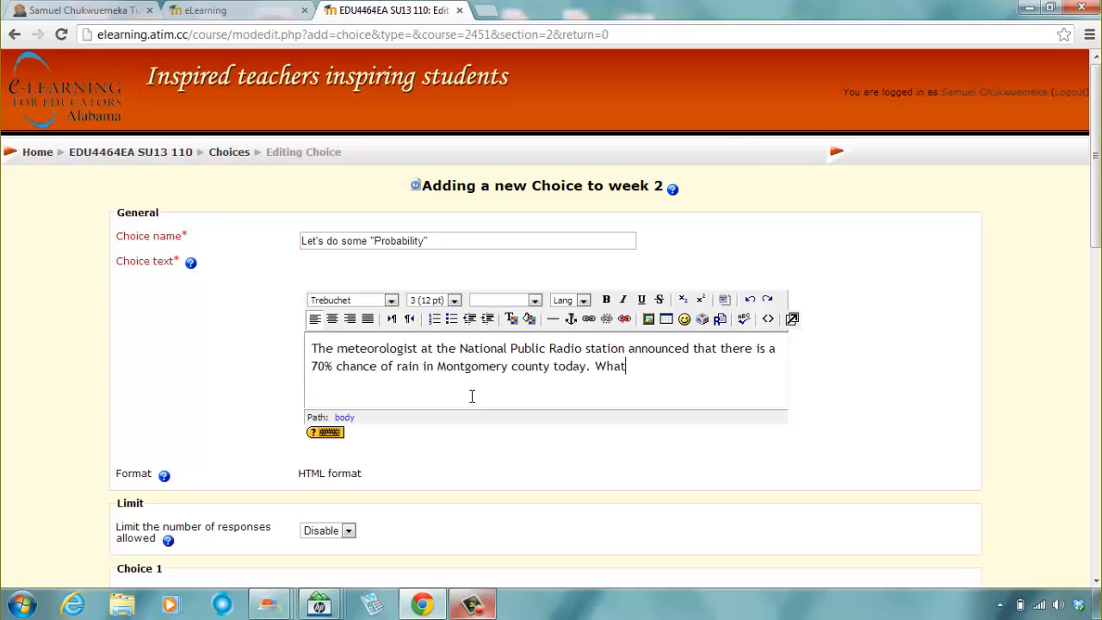
{"action": "type", "text": " is the probability t"}
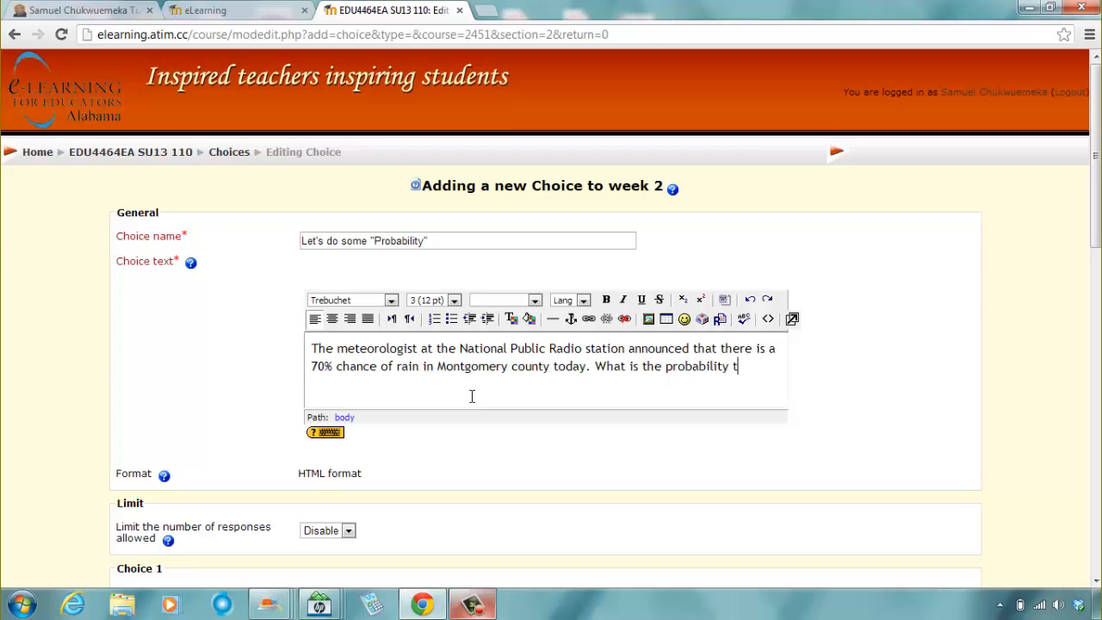
{"action": "type", "text": "hat there will not be ra"}
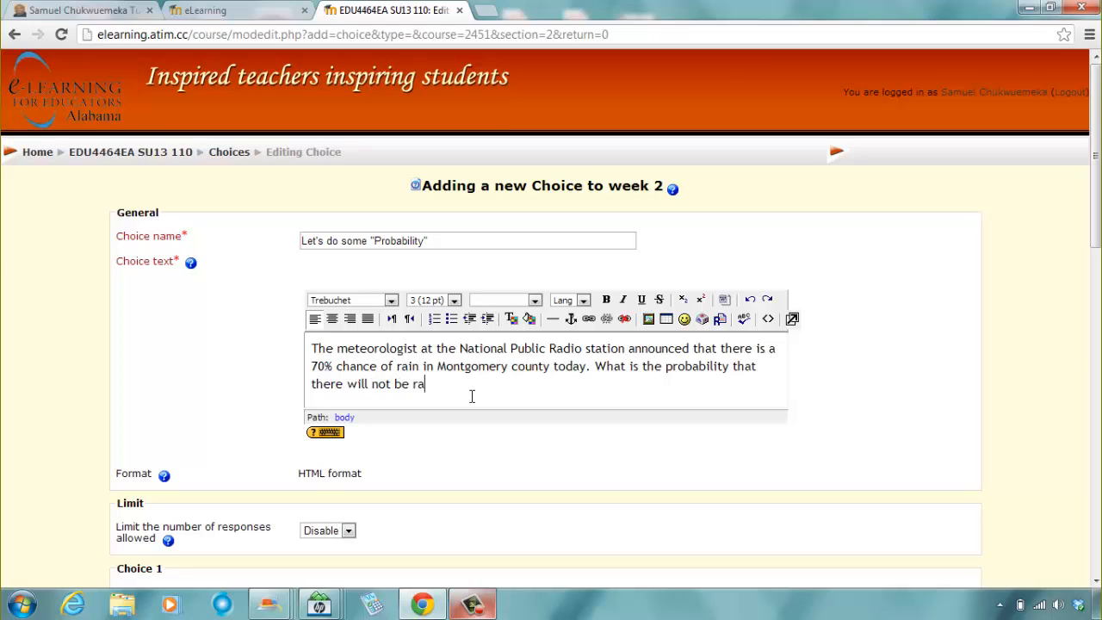
{"action": "type", "text": "in"}
{"action": "key", "text": "BackSpace"}
{"action": "key", "text": "BackSpace"}
{"action": "key", "text": "BackSpace"}
{"action": "key", "text": "BackSpace"}
{"action": "key", "text": "BackSpace"}
{"action": "key", "text": "BackSpace"}
{"action": "key", "text": "BackSpace"}
{"action": "key", "text": "BackSpace"}
{"action": "key", "text": "BackSpace"}
{"action": "key", "text": "BackSpace"}
{"action": "key", "text": "BackSpace"}
{"action": "key", "text": "BackSpace"}
{"action": "key", "text": "BackSpace"}
{"action": "key", "text": "BackSpace"}
{"action": "key", "text": "BackSpace"}
{"action": "key", "text": "BackSpace"}
{"action": "key", "text": "BackSpace"}
{"action": "key", "text": "BackSpace"}
{"action": "key", "text": "BackSpace"}
{"action": "key", "text": "BackSpace"}
{"action": "key", "text": "BackSpace"}
{"action": "key", "text": "BackSpace"}
{"action": "type", "text": "it "}
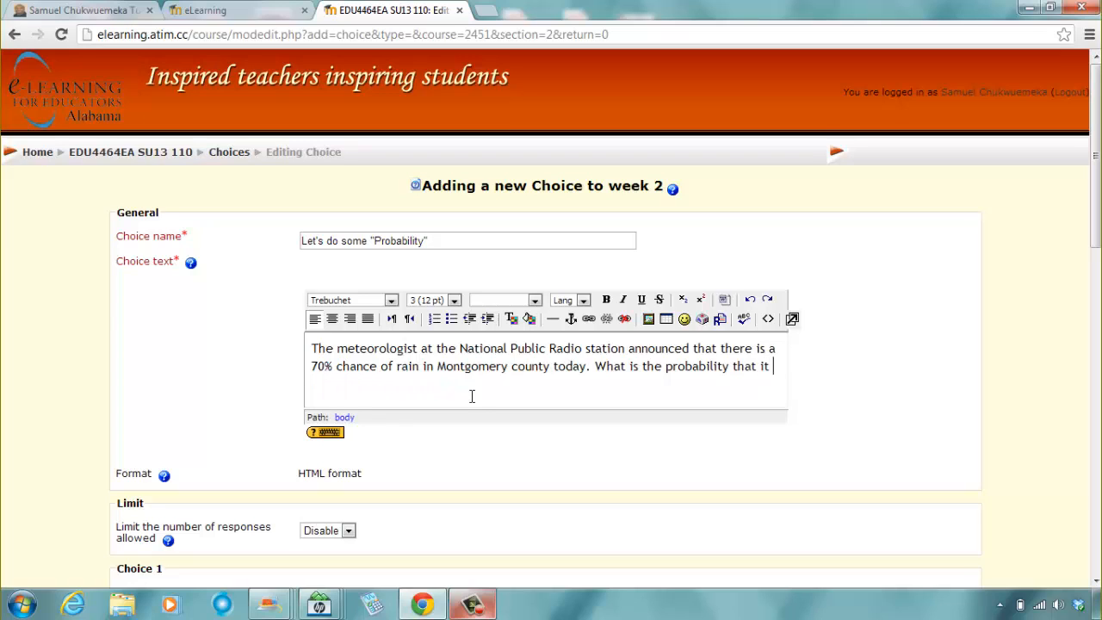
{"action": "type", "text": "will not rain in M<on"}
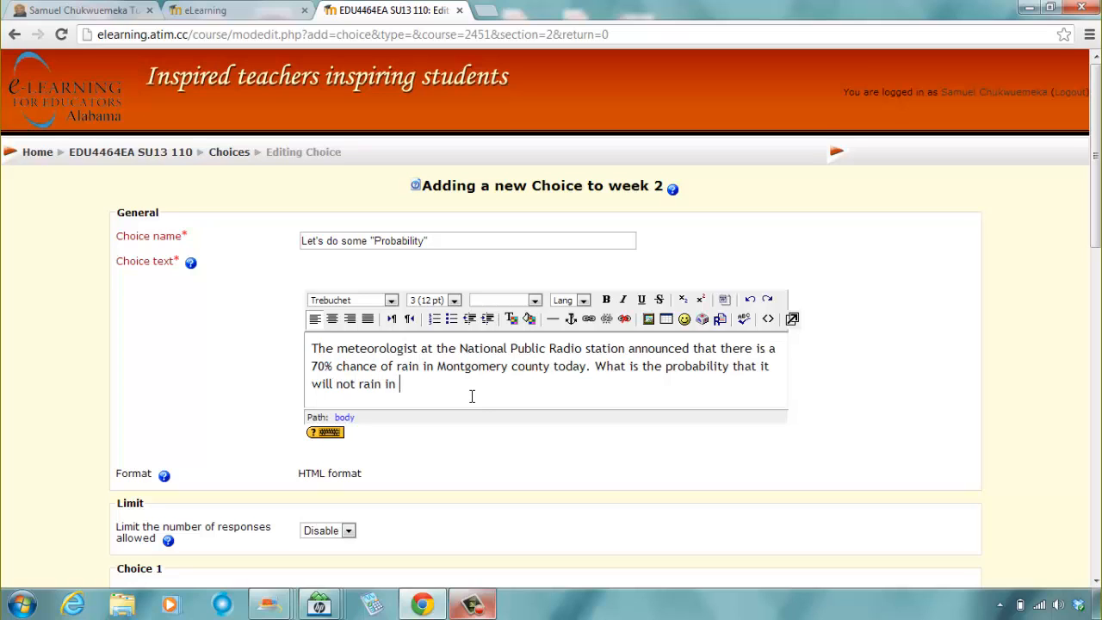
{"action": "key", "text": "BackSpace"}
{"action": "key", "text": "BackSpace"}
{"action": "key", "text": "BackSpace"}
{"action": "type", "text": "ontgomner"}
{"action": "key", "text": "BackSpace"}
{"action": "key", "text": "BackSpace"}
{"action": "key", "text": "BackSpace"}
{"action": "type", "text": "ery county today"}
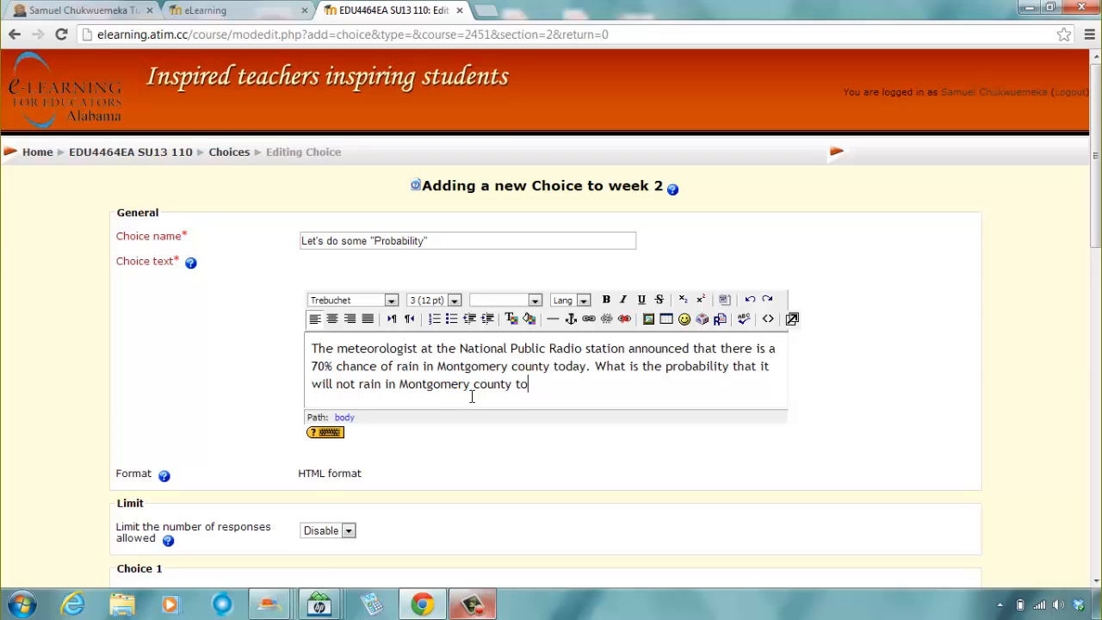
{"action": "key", "text": "BackSpace"}
{"action": "key", "text": "BackSpace"}
{"action": "key", "text": "BackSpace"}
{"action": "type", "text": "day?"}
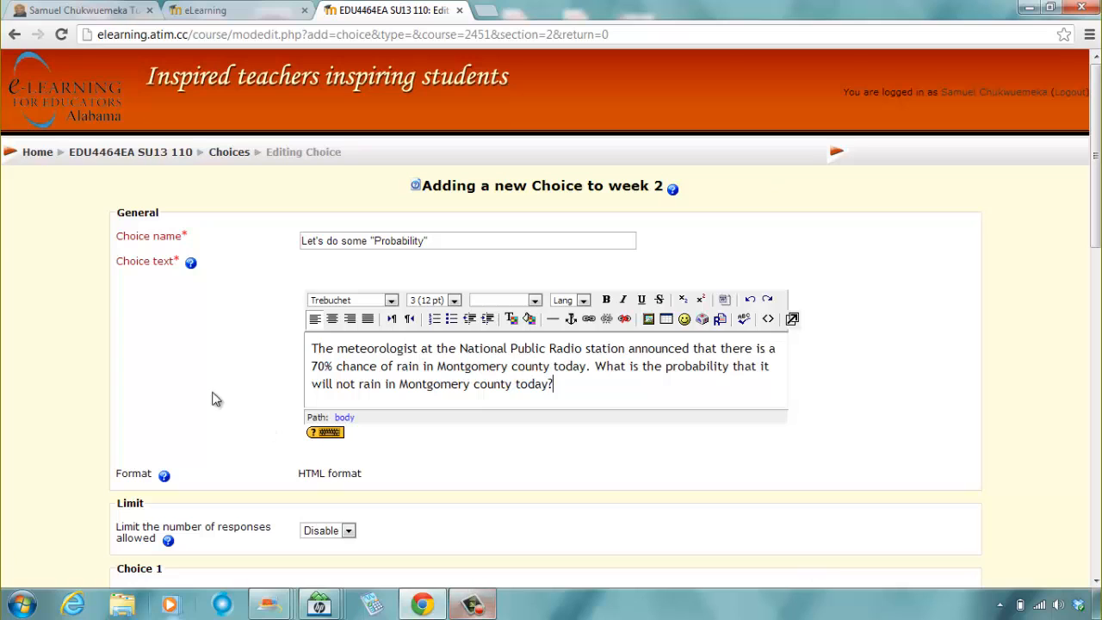
Insert the line "Do you listen to NPR station?" above the meteorologist paragraph, separated by a blank line
{"action": "left_click", "coordinate": [316, 348]}
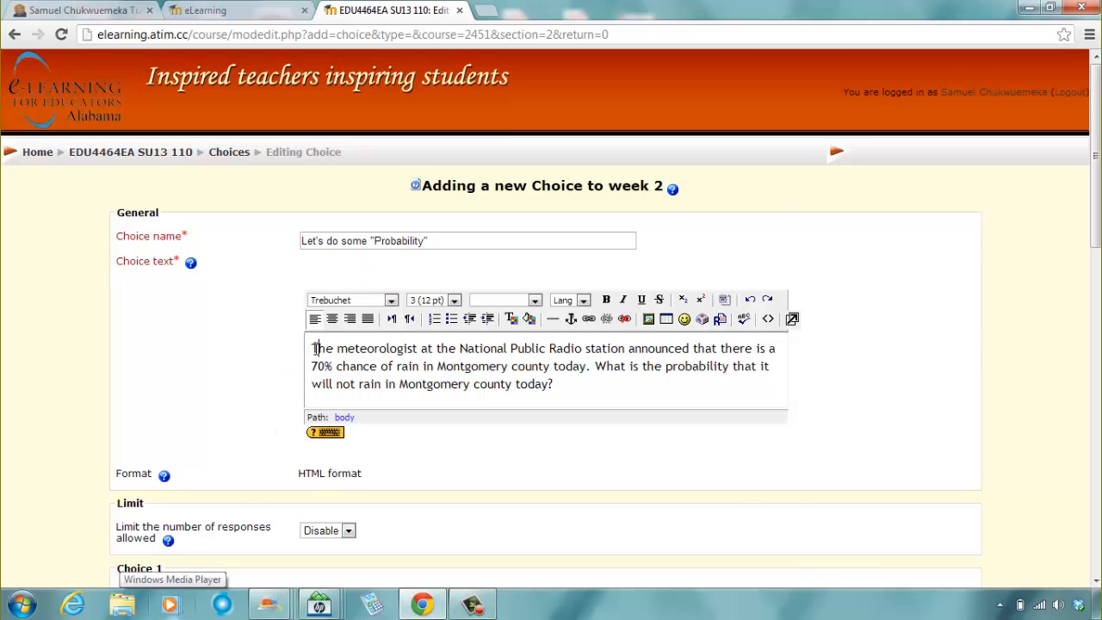
{"action": "key", "text": "Return"}
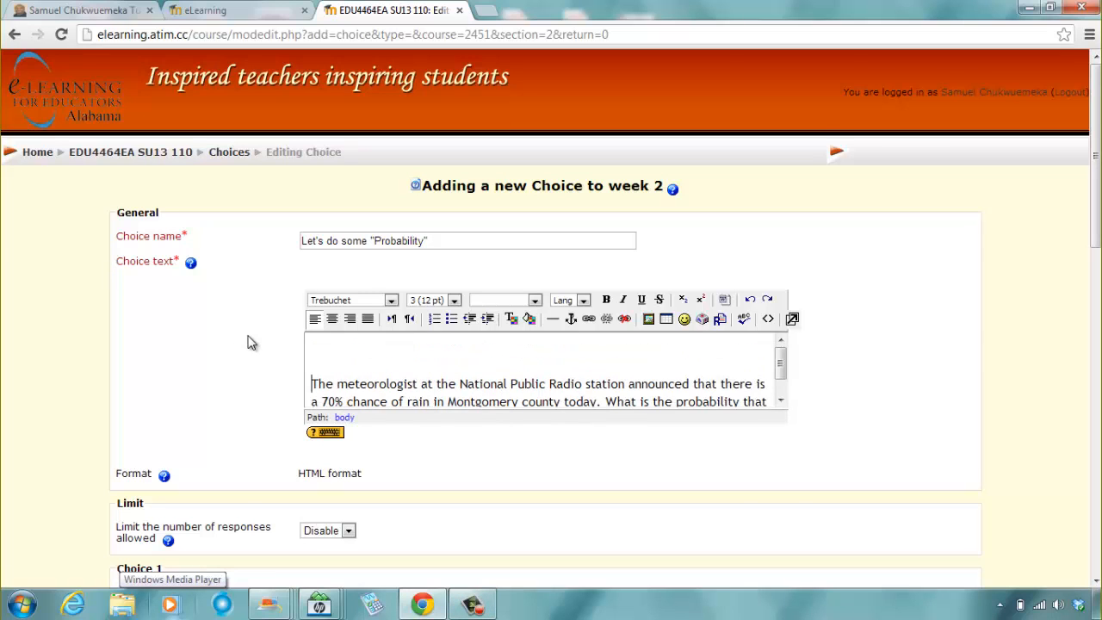
{"action": "key", "text": "Up"}
{"action": "type", "text": "Do you liste"}
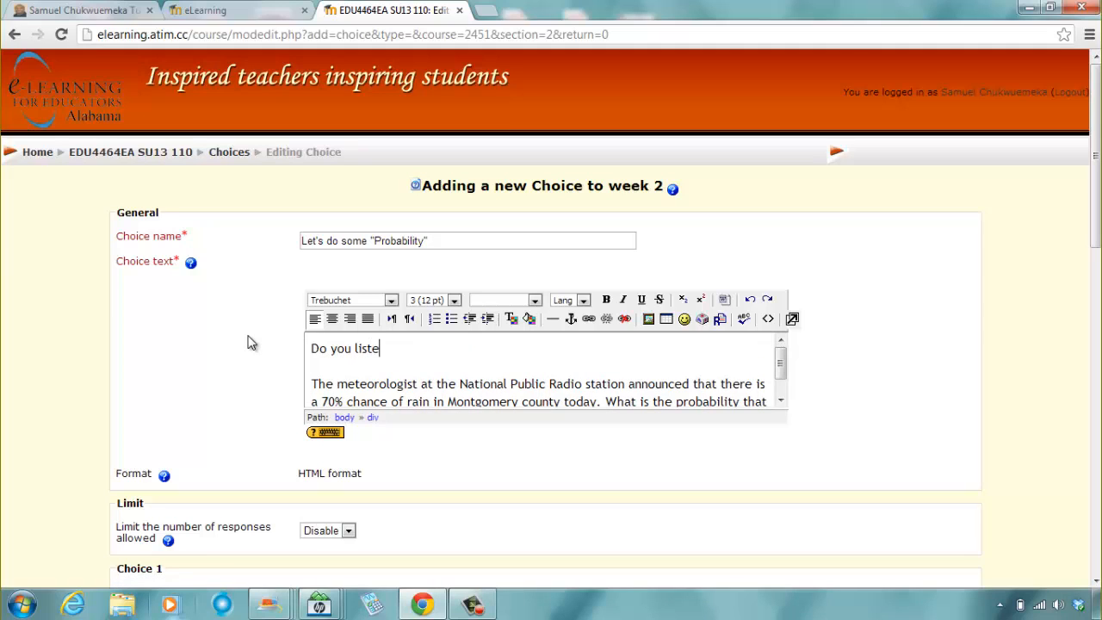
{"action": "type", "text": "n to NPR station"}
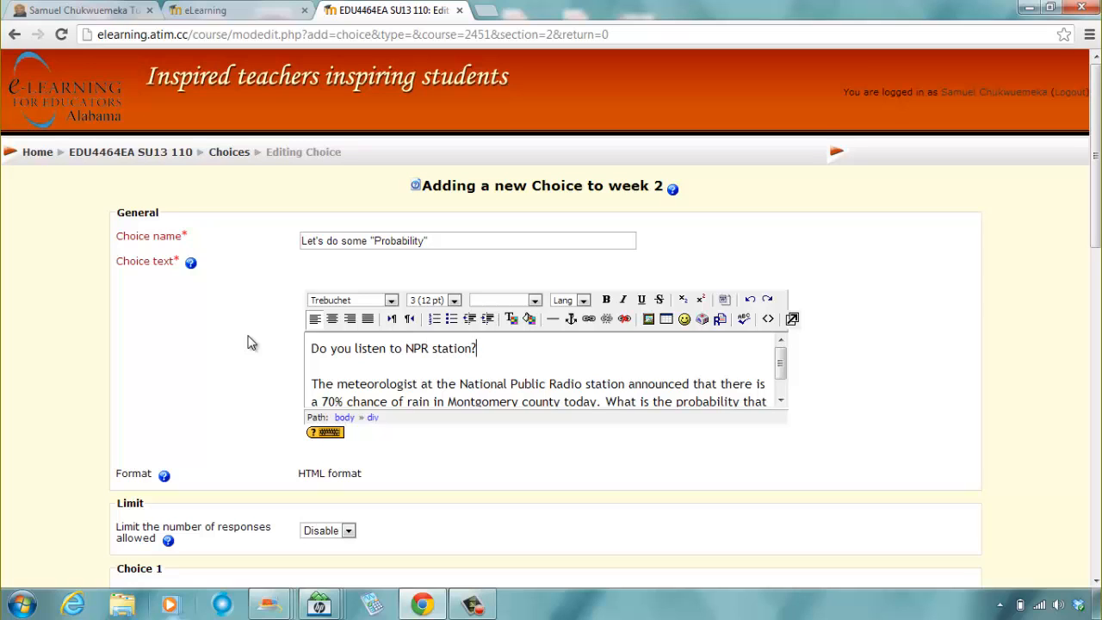
{"action": "type", "text": "?"}
Underline the opening line "Do you listen to NPR station?" in the choice text
{"action": "left_click_drag", "start_coordinate": [478, 349], "coordinate": [310, 350]}
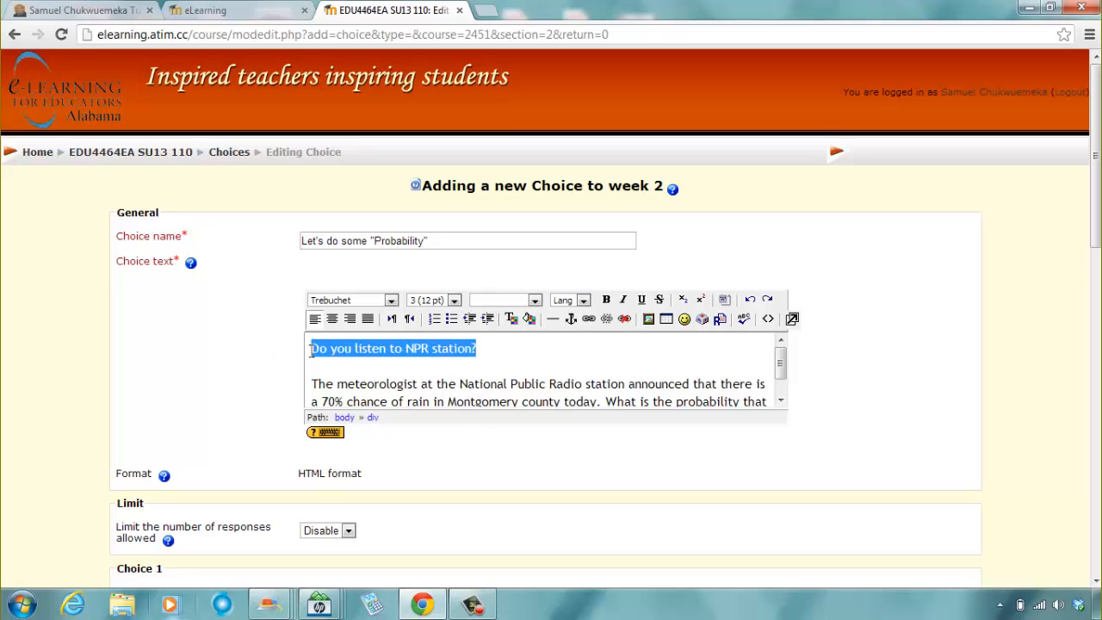
{"action": "left_click", "coordinate": [642, 299]}
{"action": "left_click", "coordinate": [424, 376]}
Make the question "What is the probability that it will not rain in Montgomery county today?" bold and underlined
{"action": "scroll", "coordinate": [514, 376], "scroll_direction": "down", "scroll_amount": 3}
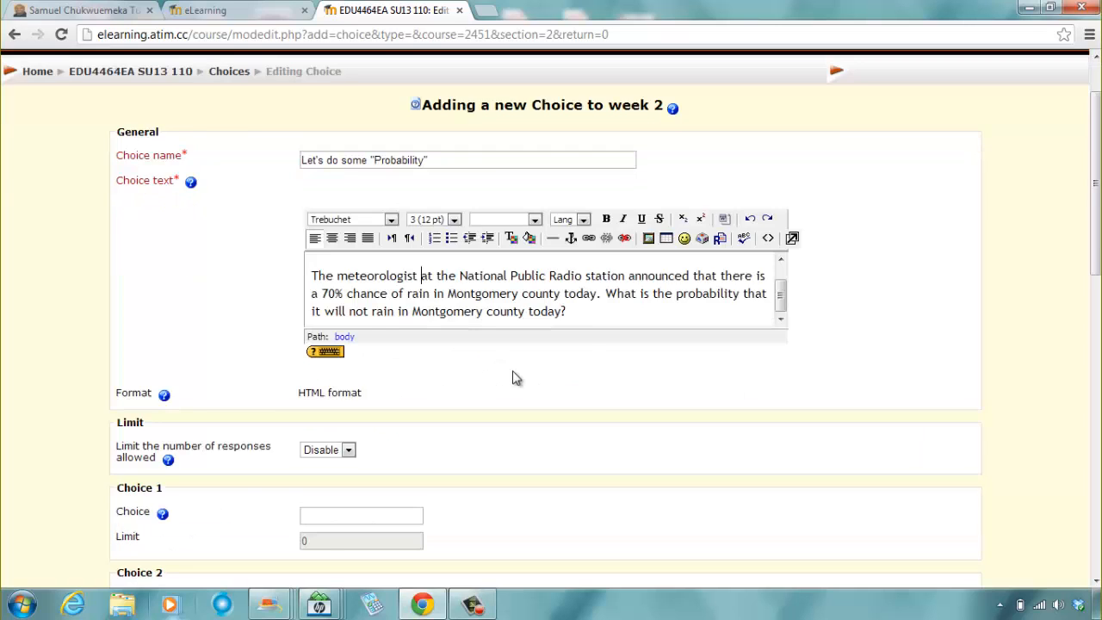
{"action": "scroll", "coordinate": [517, 377], "scroll_direction": "up", "scroll_amount": 2}
{"action": "left_click_drag", "start_coordinate": [604, 375], "coordinate": [623, 394]}
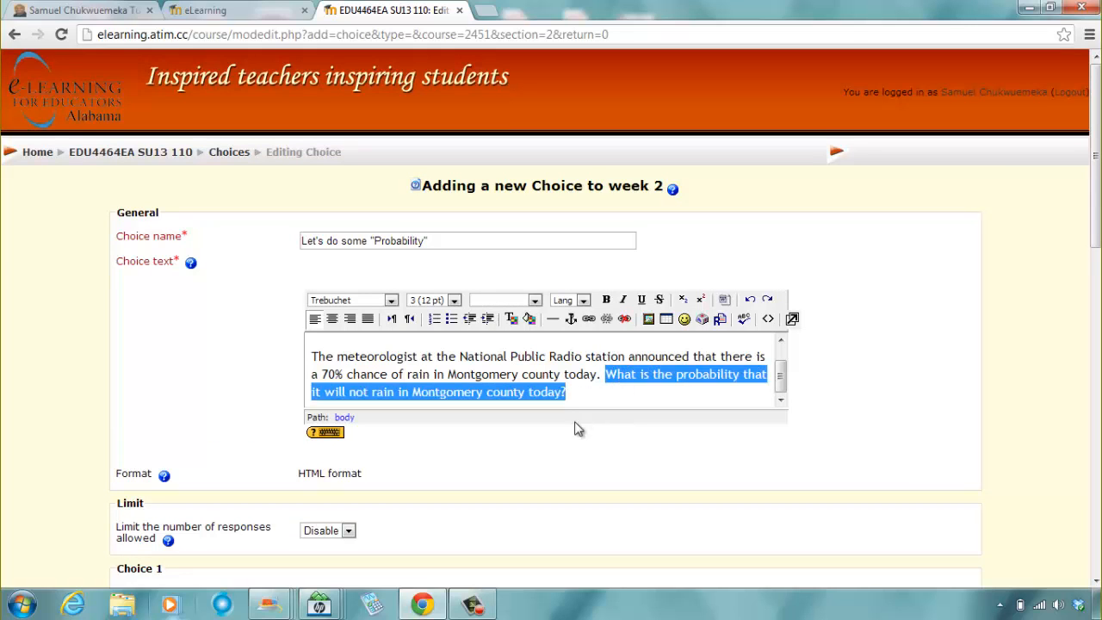
{"action": "left_click", "coordinate": [607, 300]}
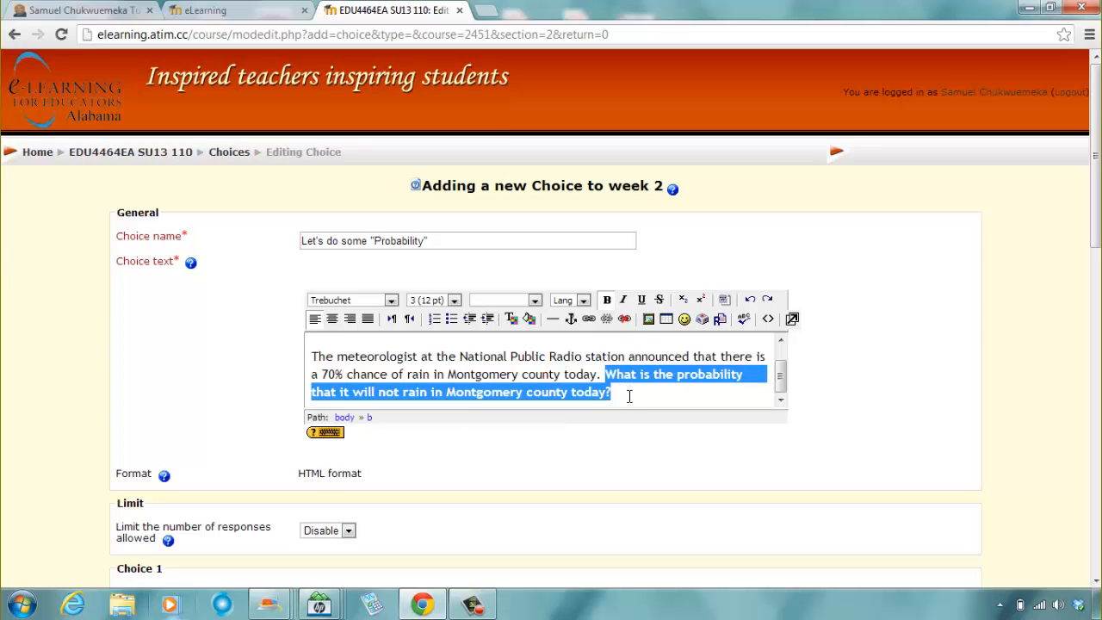
{"action": "left_click", "coordinate": [643, 300]}
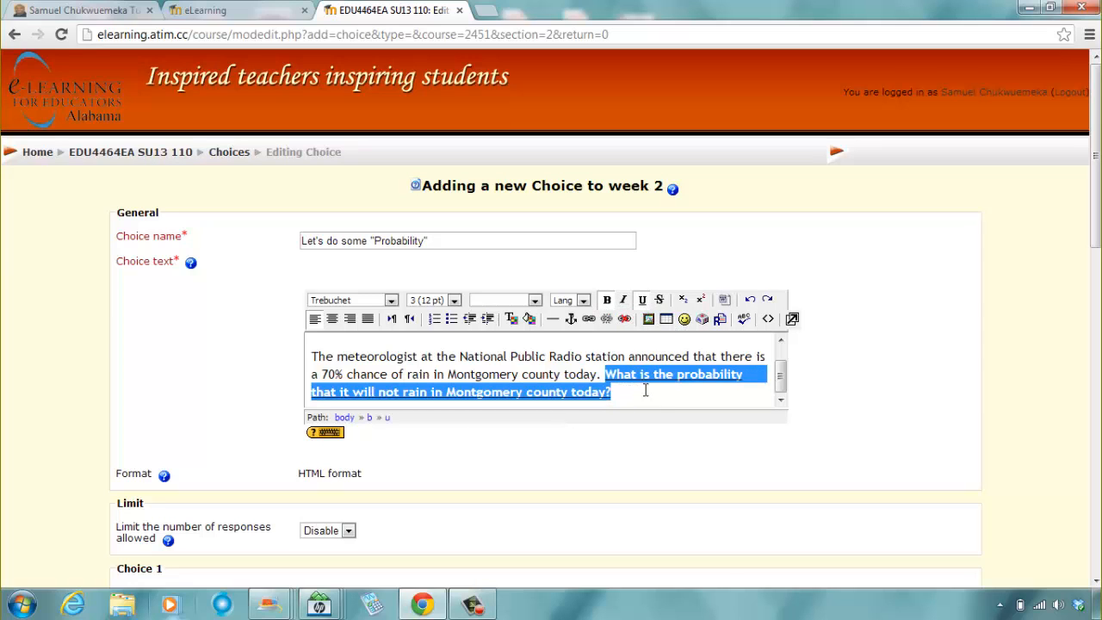
{"action": "left_click", "coordinate": [561, 375]}
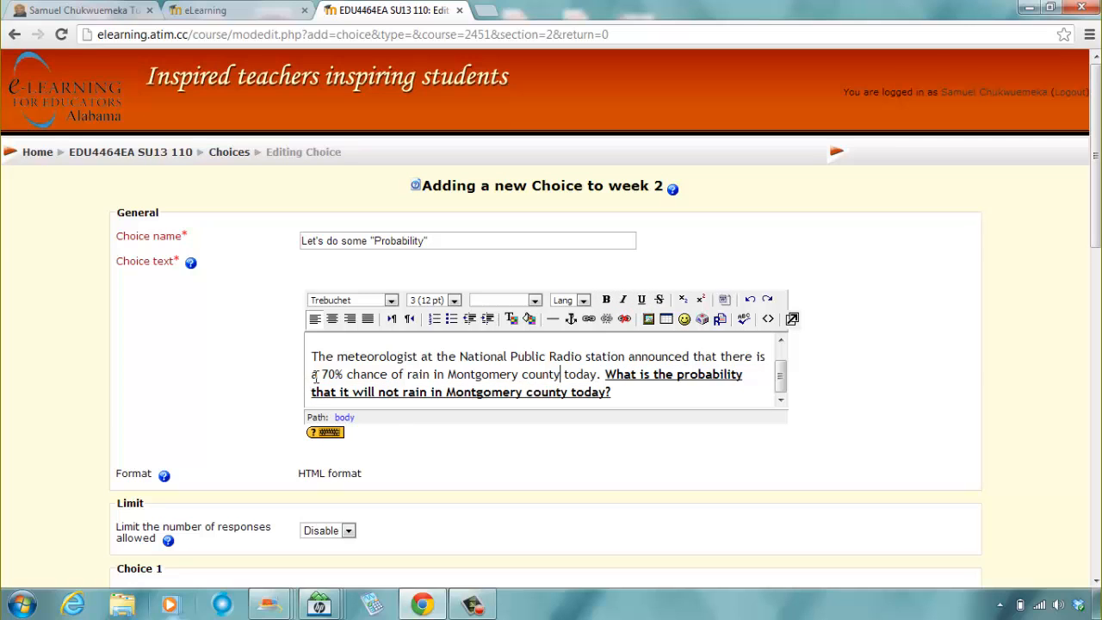
Make the phrase "70% chance of rain" in the choice text bold and underlined
{"action": "left_click_drag", "start_coordinate": [322, 375], "coordinate": [432, 377]}
{"action": "left_click", "coordinate": [606, 300]}
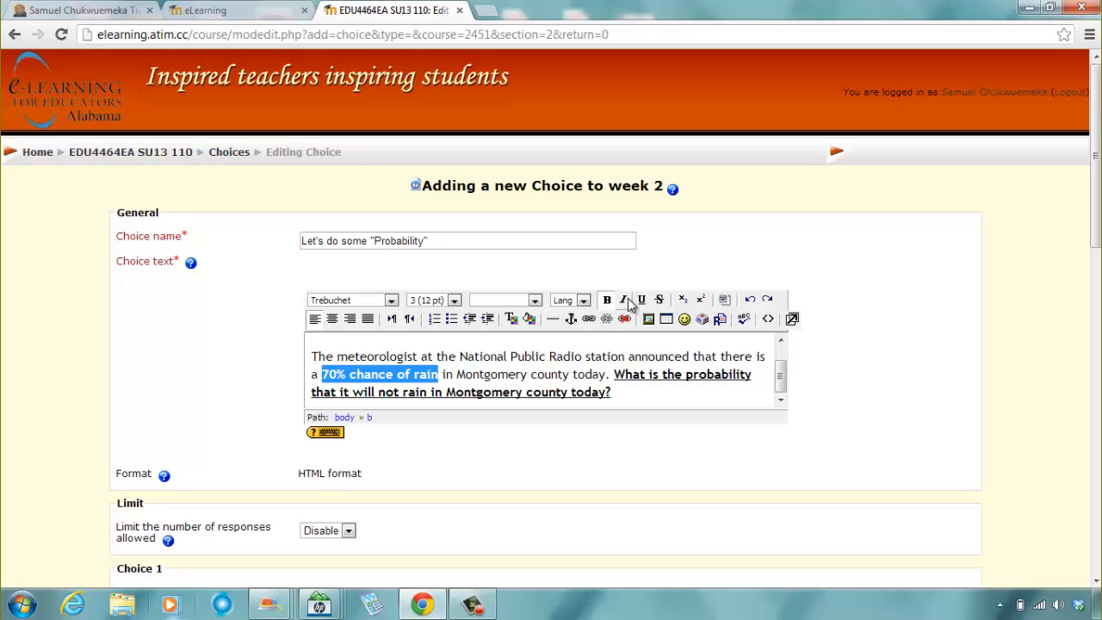
{"action": "left_click", "coordinate": [642, 300]}
{"action": "left_click", "coordinate": [662, 391]}
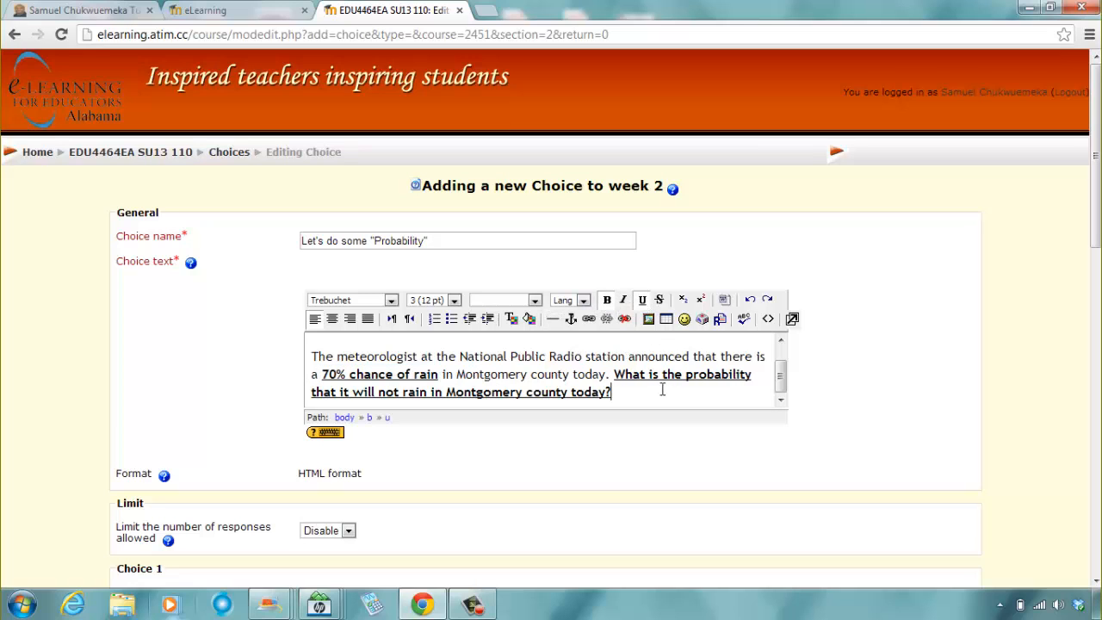
Review the response limit options and the empty choice fields below the choice text
{"action": "scroll", "coordinate": [713, 370], "scroll_direction": "down", "scroll_amount": 1}
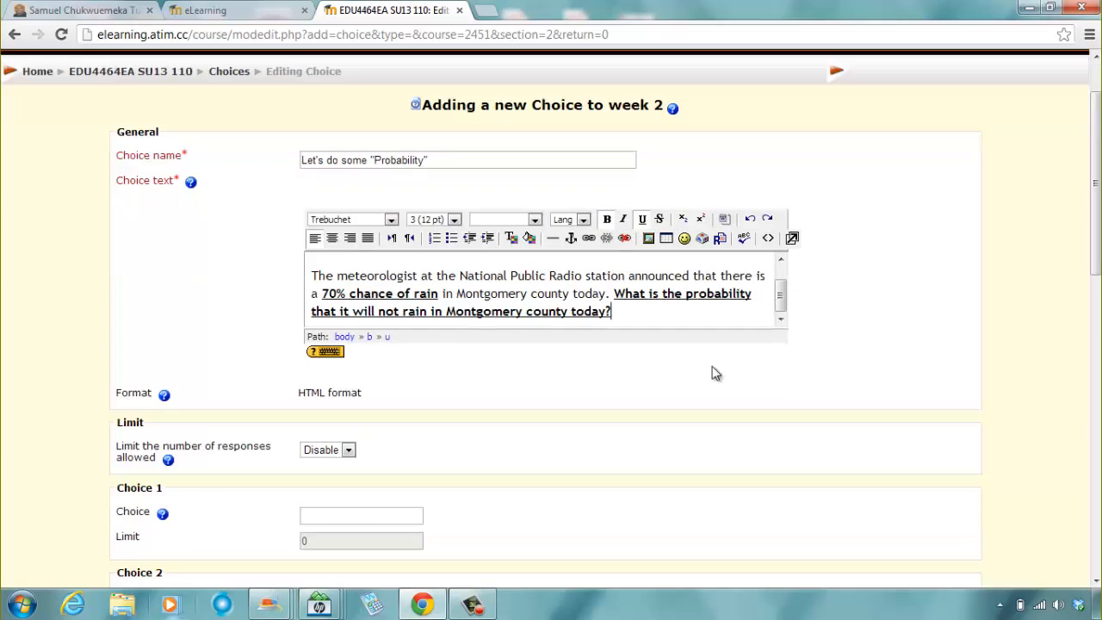
{"action": "scroll", "coordinate": [713, 372], "scroll_direction": "down", "scroll_amount": 1}
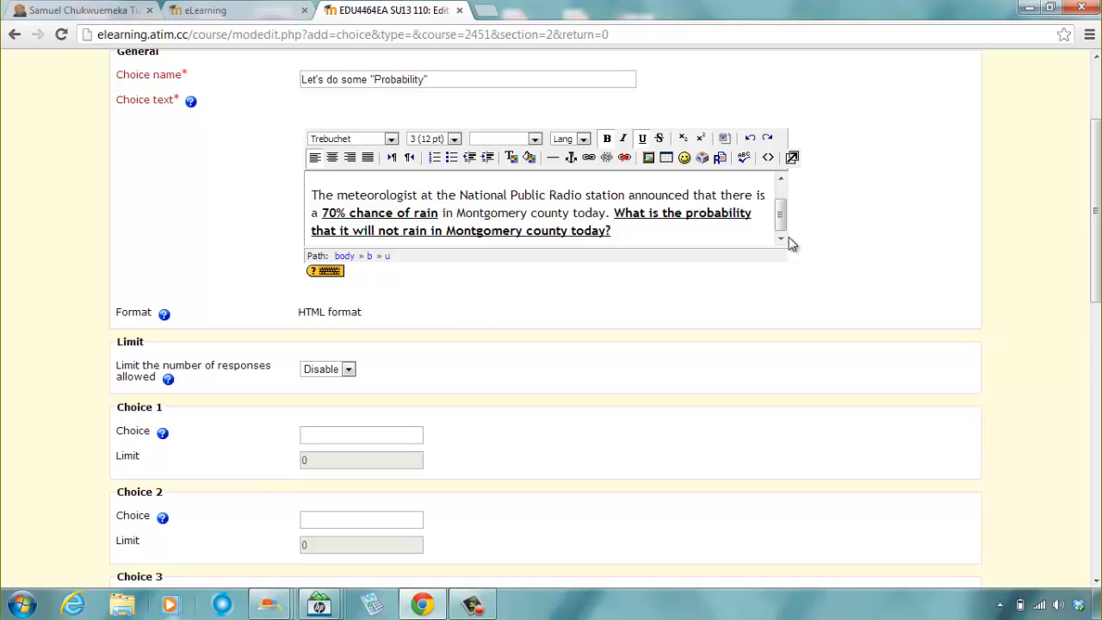
{"action": "scroll", "coordinate": [422, 298], "scroll_direction": "down", "scroll_amount": 2}
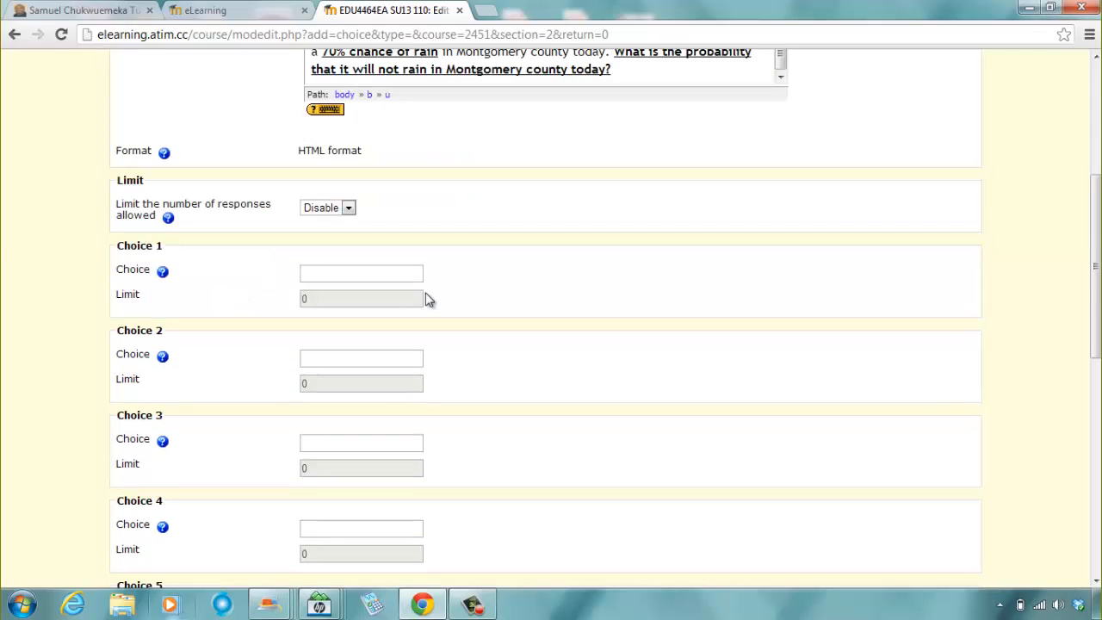
{"action": "scroll", "coordinate": [249, 193], "scroll_direction": "up", "scroll_amount": 1}
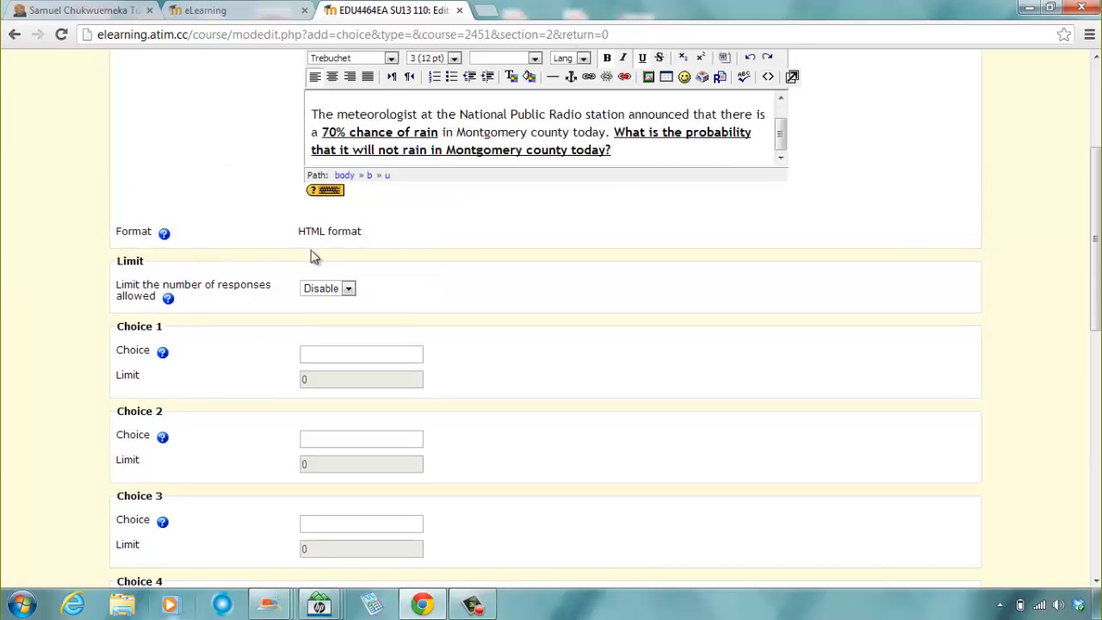
{"action": "scroll", "coordinate": [222, 312], "scroll_direction": "down", "scroll_amount": 1}
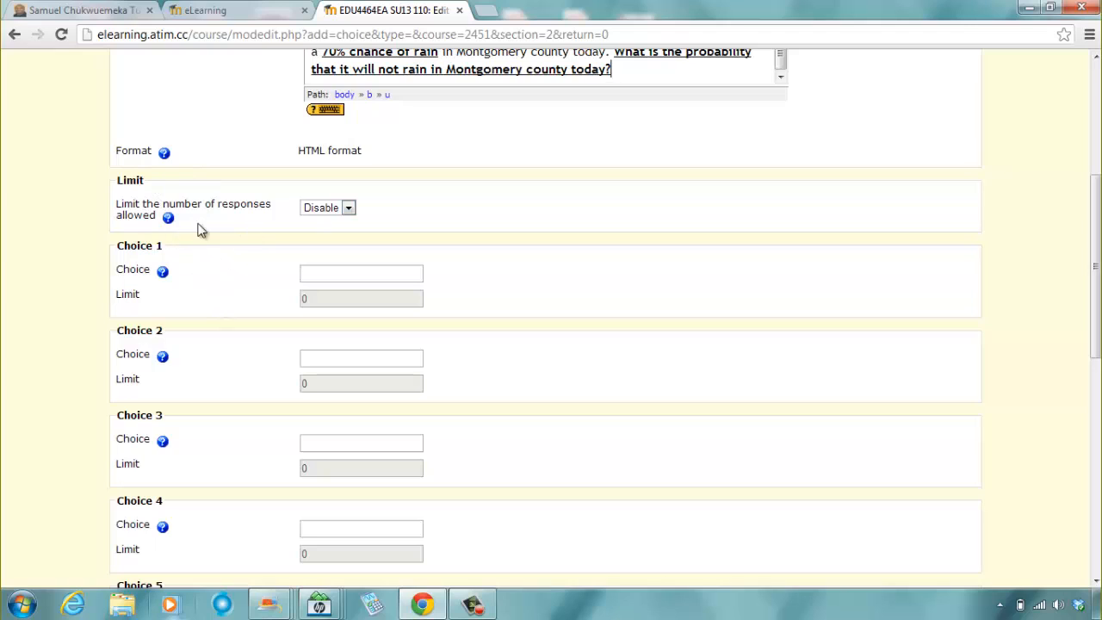
{"action": "left_click", "coordinate": [348, 209]}
{"action": "left_click", "coordinate": [349, 212]}
{"action": "left_click", "coordinate": [369, 207]}
{"action": "scroll", "coordinate": [691, 443], "scroll_direction": "up", "scroll_amount": 3}
{"action": "scroll", "coordinate": [695, 430], "scroll_direction": "down", "scroll_amount": 2}
{"action": "scroll", "coordinate": [696, 431], "scroll_direction": "up", "scroll_amount": 2}
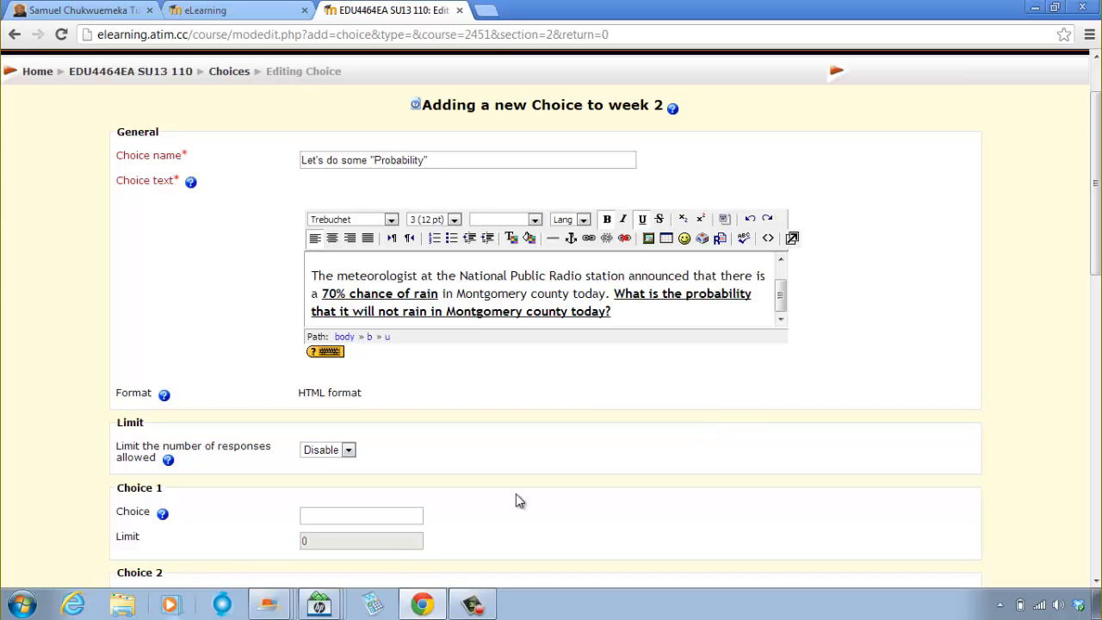
{"action": "scroll", "coordinate": [456, 391], "scroll_direction": "down", "scroll_amount": 2}
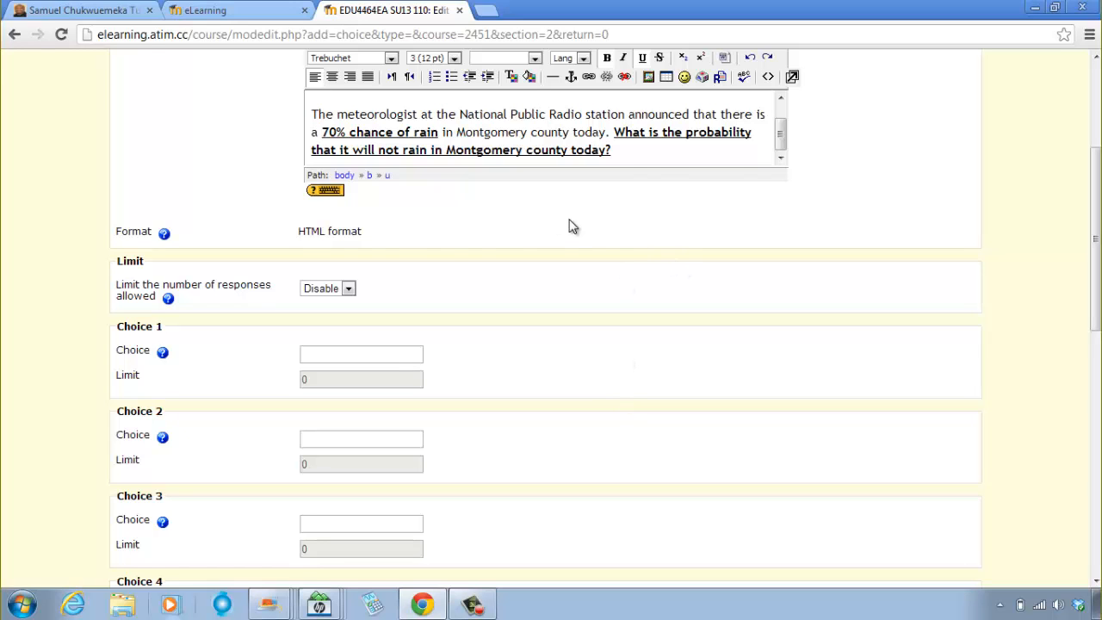
Center the opening line "Do you listen to NPR station?" in the choice text
{"action": "scroll", "coordinate": [594, 229], "scroll_direction": "up", "scroll_amount": 2}
{"action": "scroll", "coordinate": [625, 216], "scroll_direction": "down", "scroll_amount": 1}
{"action": "scroll", "coordinate": [626, 216], "scroll_direction": "up", "scroll_amount": 5}
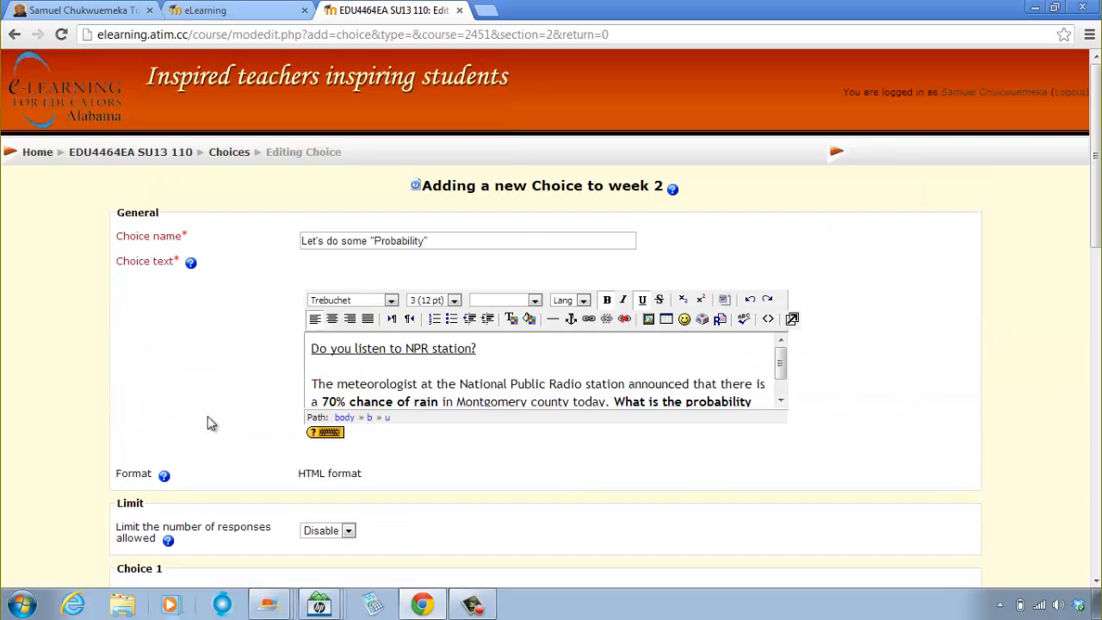
{"action": "left_click_drag", "start_coordinate": [480, 347], "coordinate": [310, 349]}
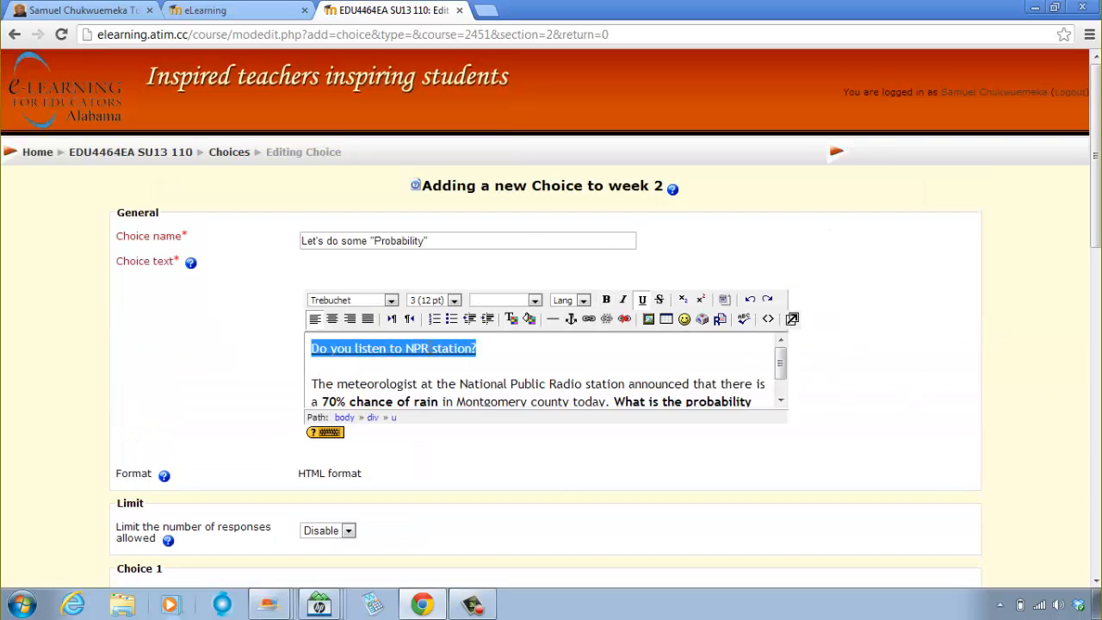
{"action": "left_click", "coordinate": [331, 319]}
{"action": "left_click", "coordinate": [646, 366]}
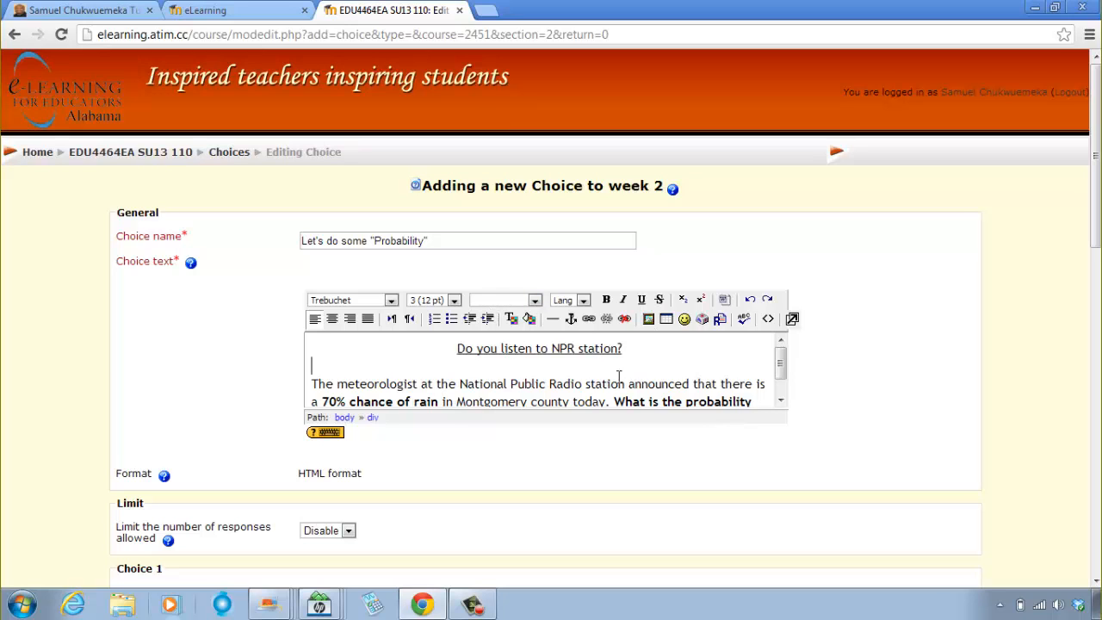
Fill in Choice 1 to Choice 4 with 20%, 70%, 30% and "I do not know"
{"action": "scroll", "coordinate": [882, 433], "scroll_direction": "down", "scroll_amount": 3}
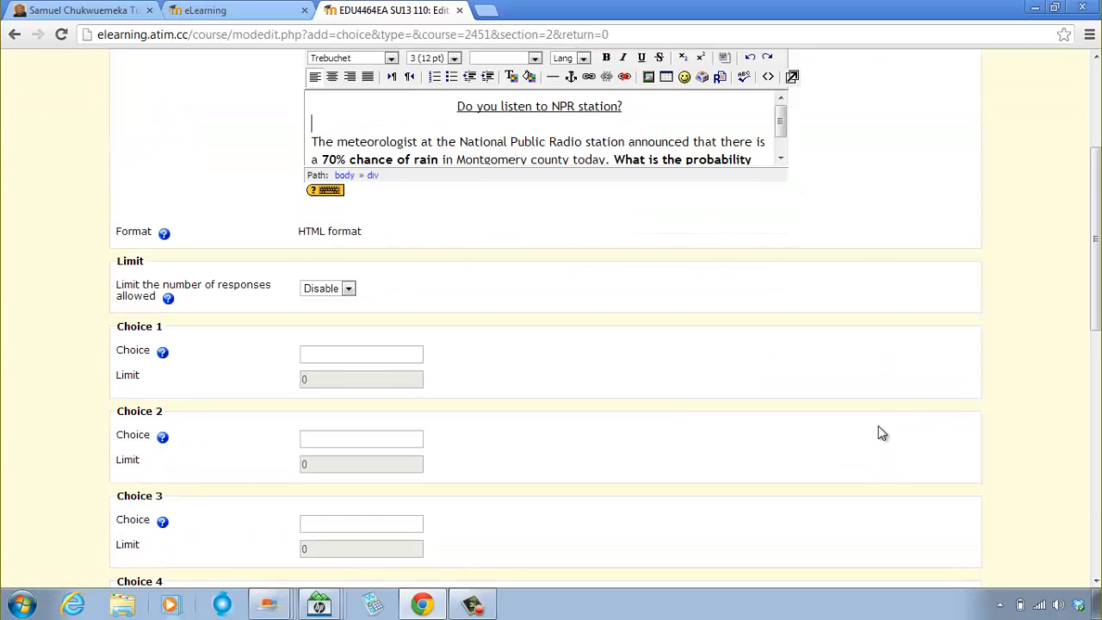
{"action": "scroll", "coordinate": [354, 322], "scroll_direction": "down", "scroll_amount": 2}
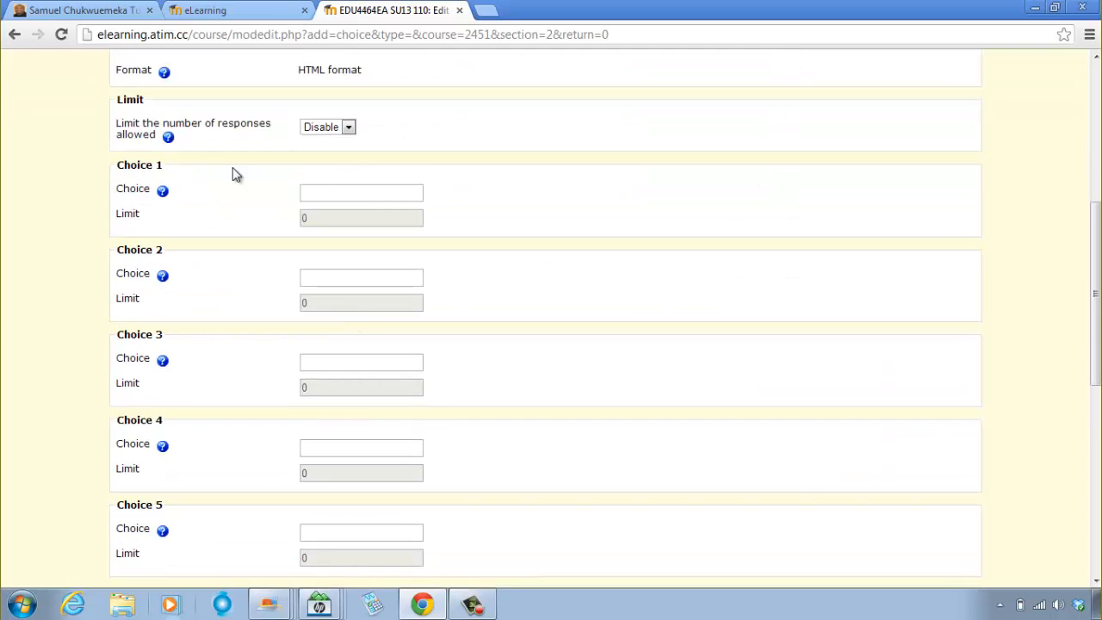
{"action": "left_click", "coordinate": [312, 193]}
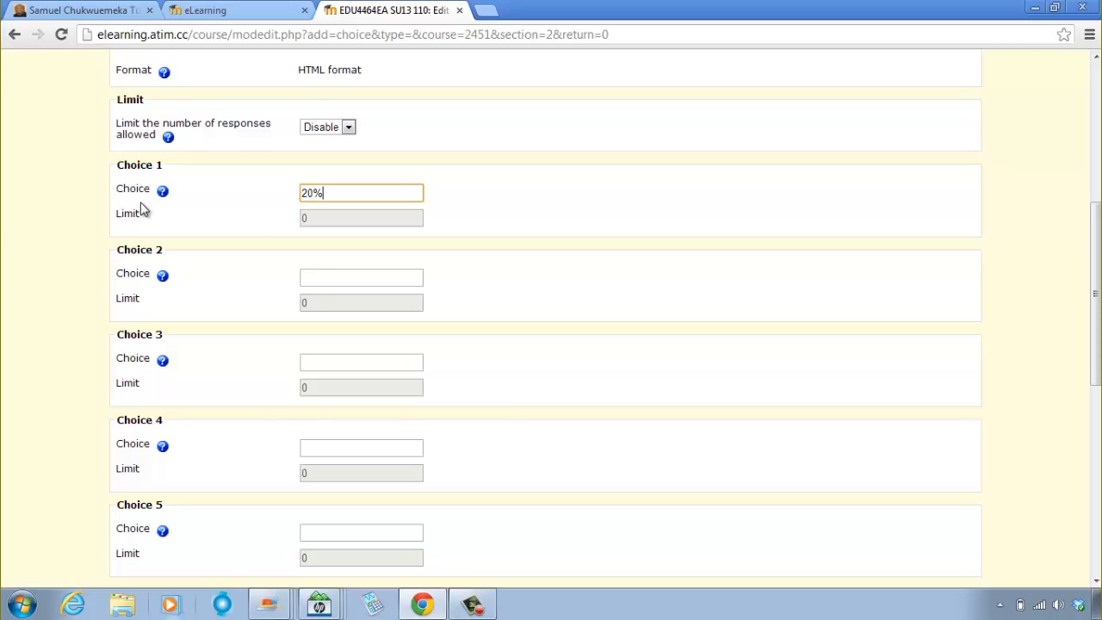
{"action": "scroll", "coordinate": [284, 247], "scroll_direction": "down", "scroll_amount": 2}
{"action": "left_click", "coordinate": [328, 117]}
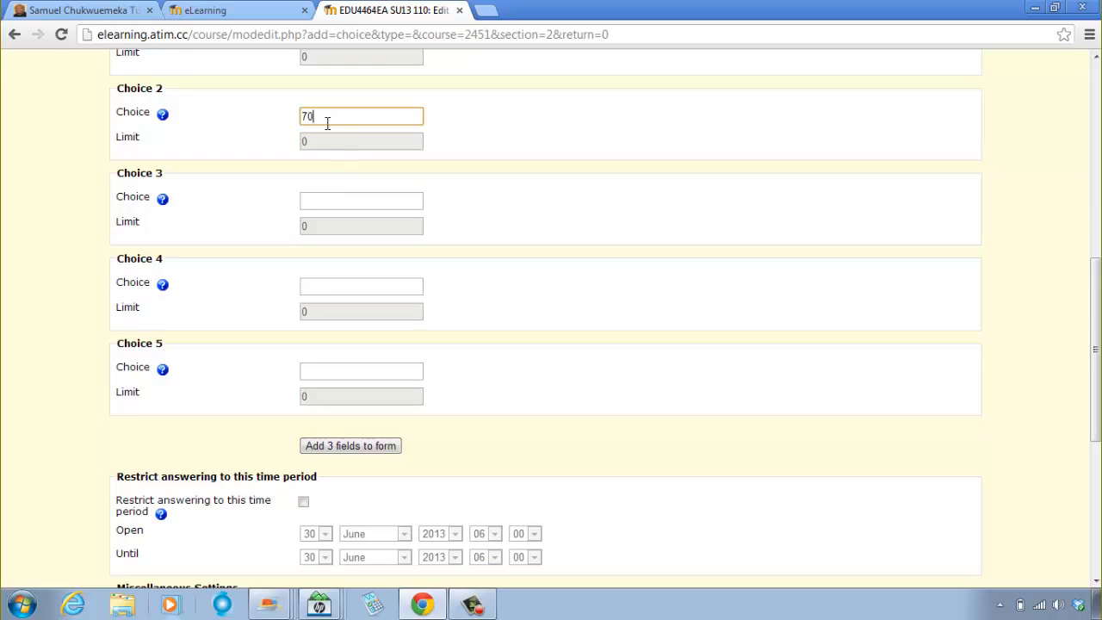
{"action": "left_click", "coordinate": [323, 200]}
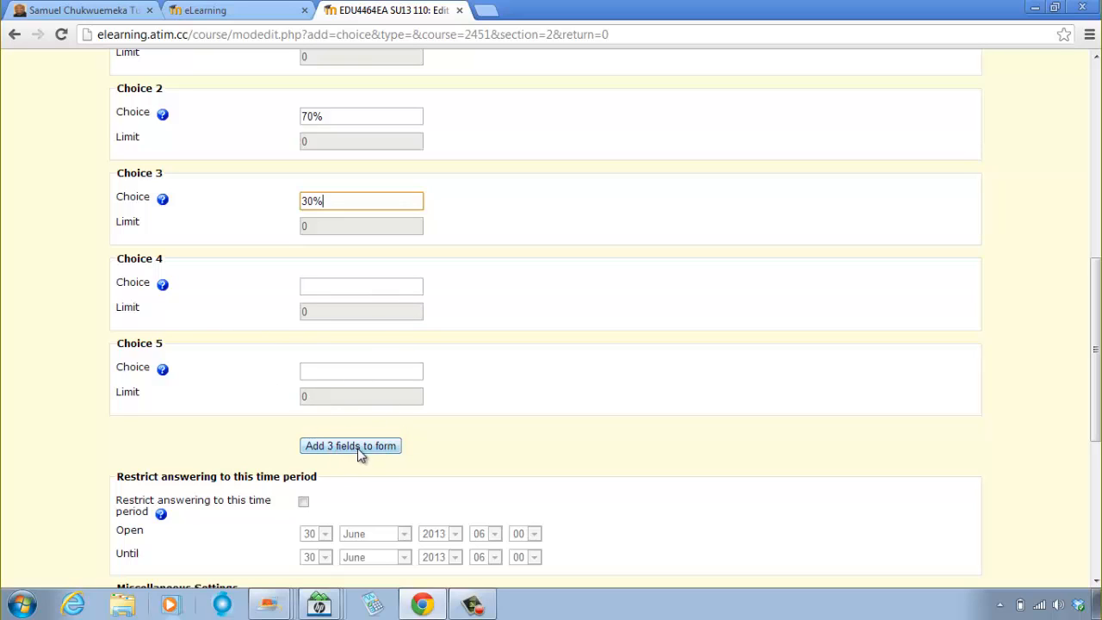
{"action": "left_click", "coordinate": [331, 285]}
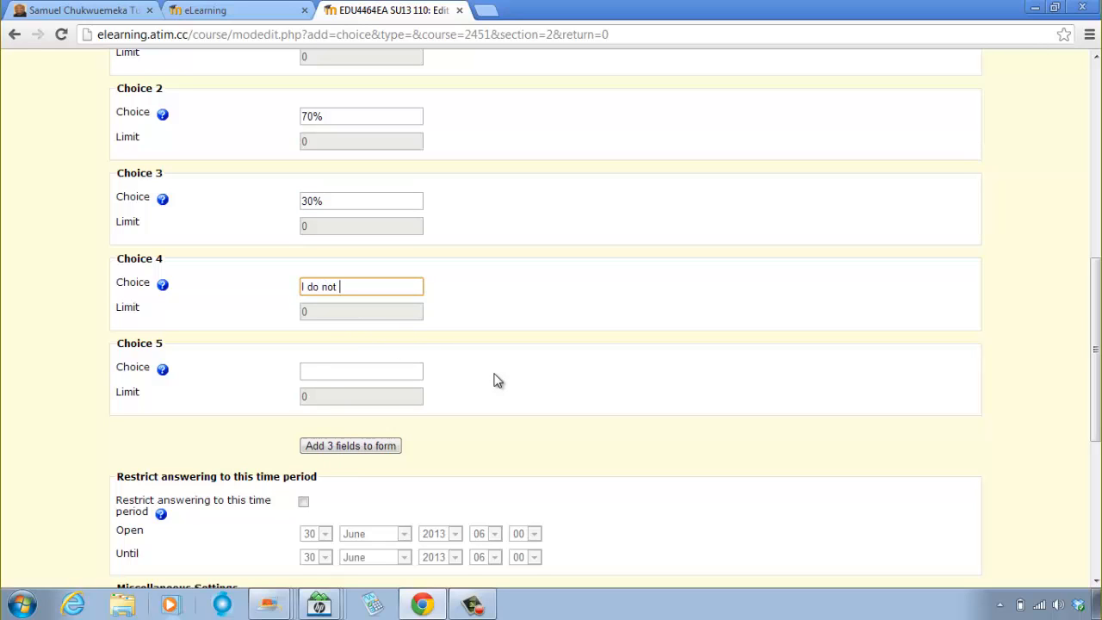
{"action": "type", "text": "I do not know"}
Review the question in the choice text against the four answer options
{"action": "scroll", "coordinate": [364, 320], "scroll_direction": "up", "scroll_amount": 4}
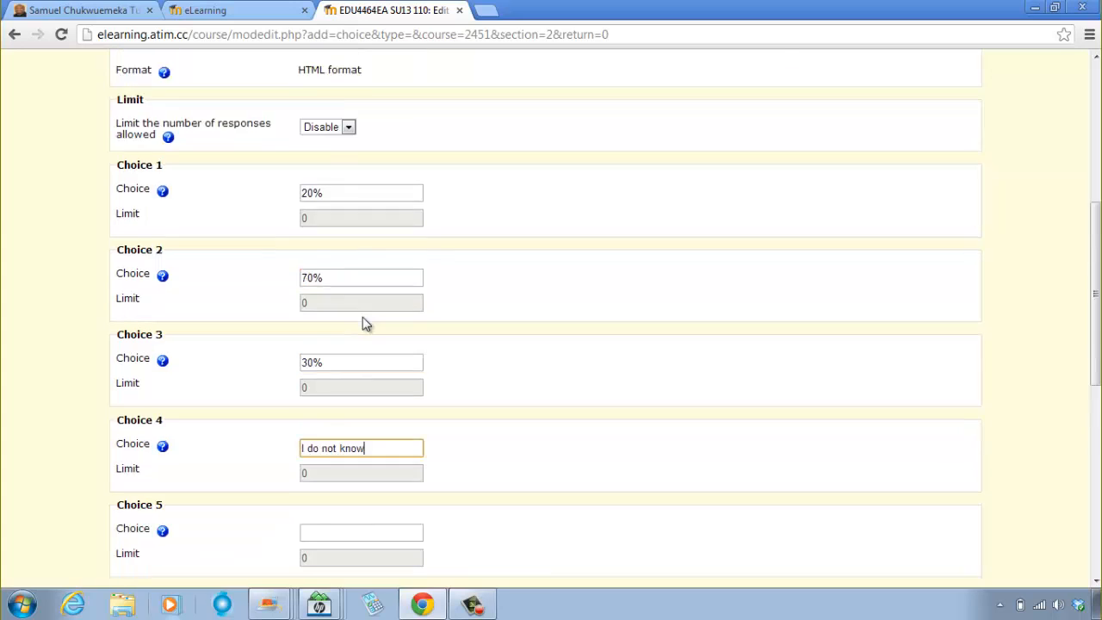
{"action": "scroll", "coordinate": [408, 350], "scroll_direction": "down", "scroll_amount": 2}
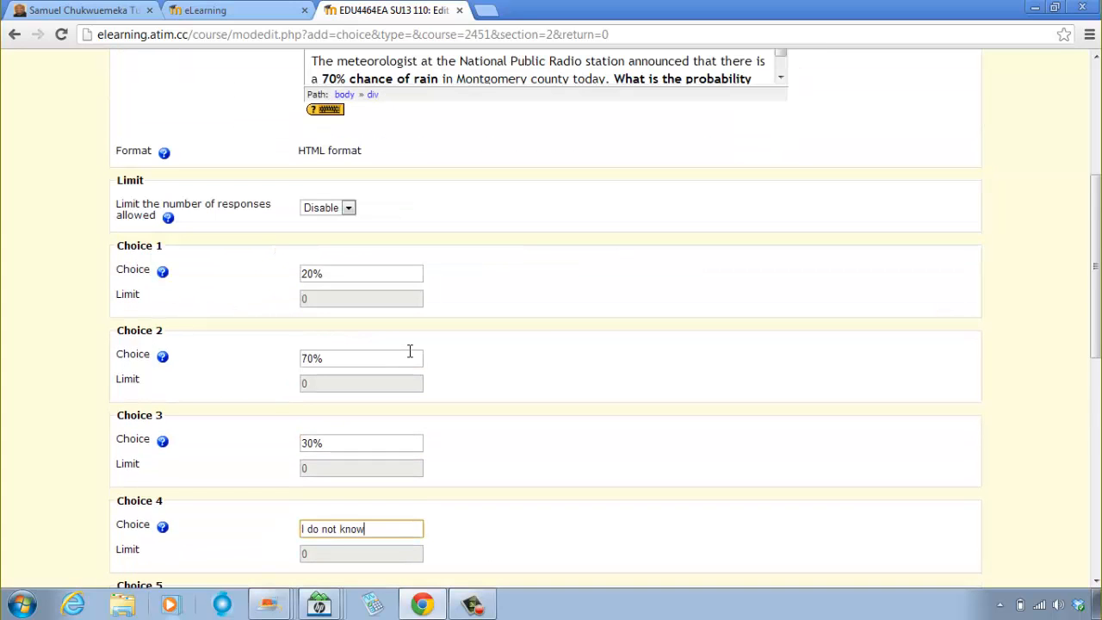
{"action": "scroll", "coordinate": [414, 357], "scroll_direction": "down", "scroll_amount": 6}
{"action": "scroll", "coordinate": [416, 364], "scroll_direction": "up", "scroll_amount": 6}
{"action": "scroll", "coordinate": [446, 356], "scroll_direction": "up", "scroll_amount": 3}
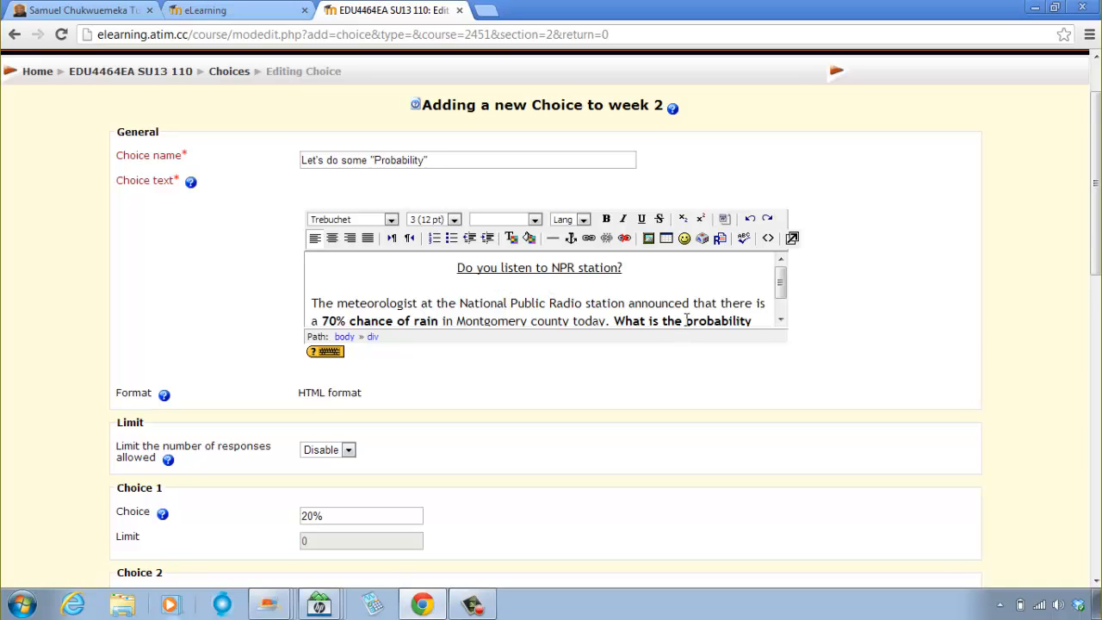
{"action": "scroll", "coordinate": [686, 320], "scroll_direction": "down", "scroll_amount": 3}
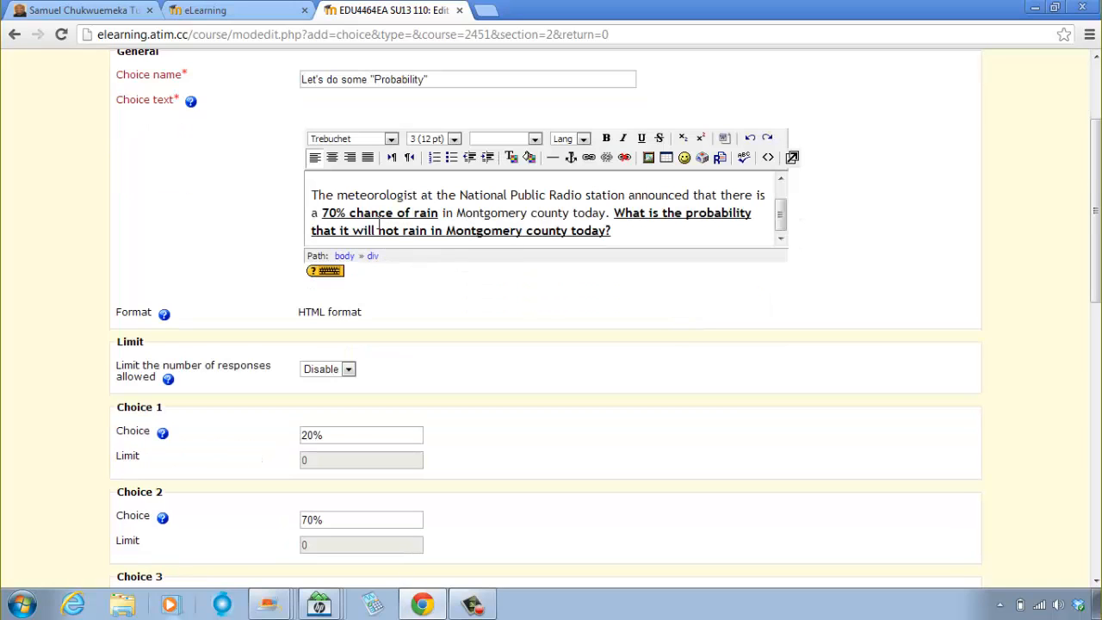
{"action": "scroll", "coordinate": [545, 404], "scroll_direction": "down", "scroll_amount": 1}
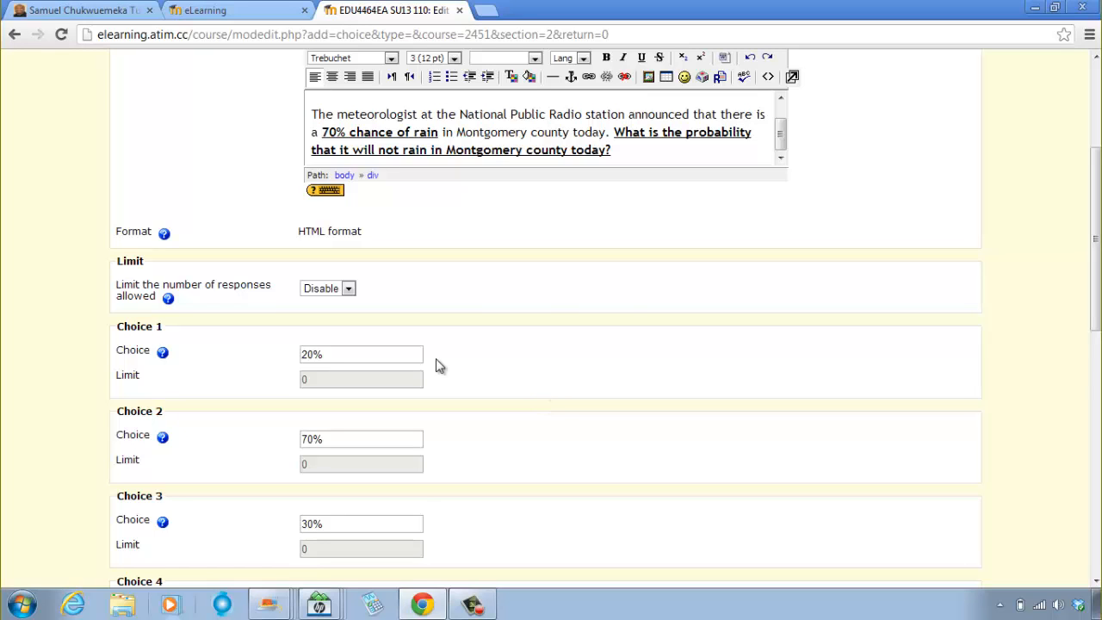
{"action": "scroll", "coordinate": [622, 312], "scroll_direction": "down", "scroll_amount": 2}
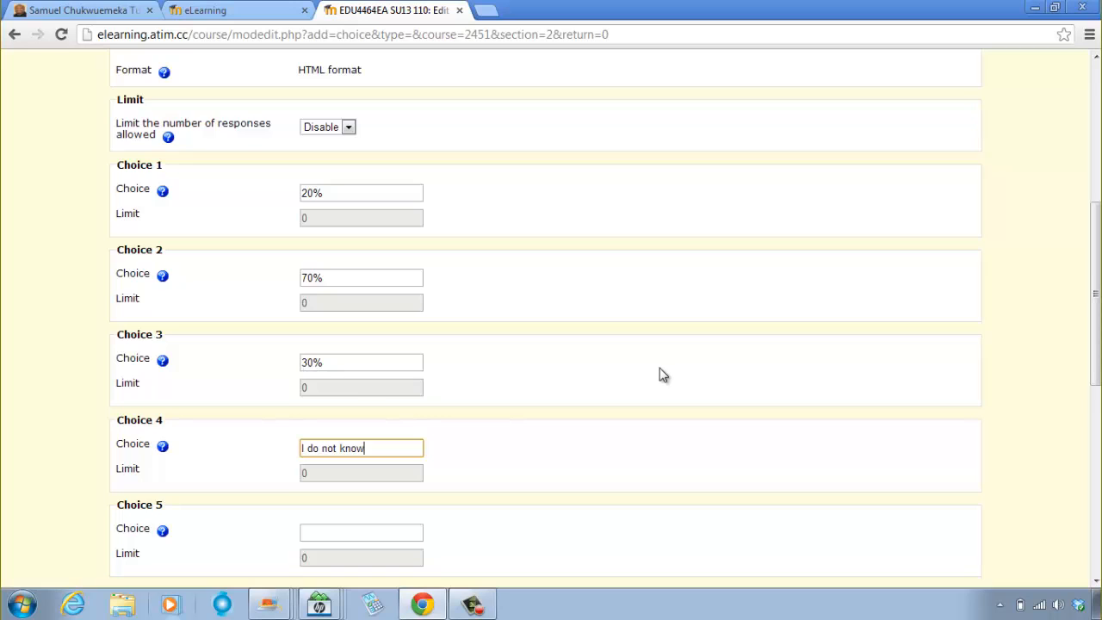
Restrict answering to a time period that opens on 19 August at 00:00
{"action": "scroll", "coordinate": [660, 367], "scroll_direction": "down", "scroll_amount": 5}
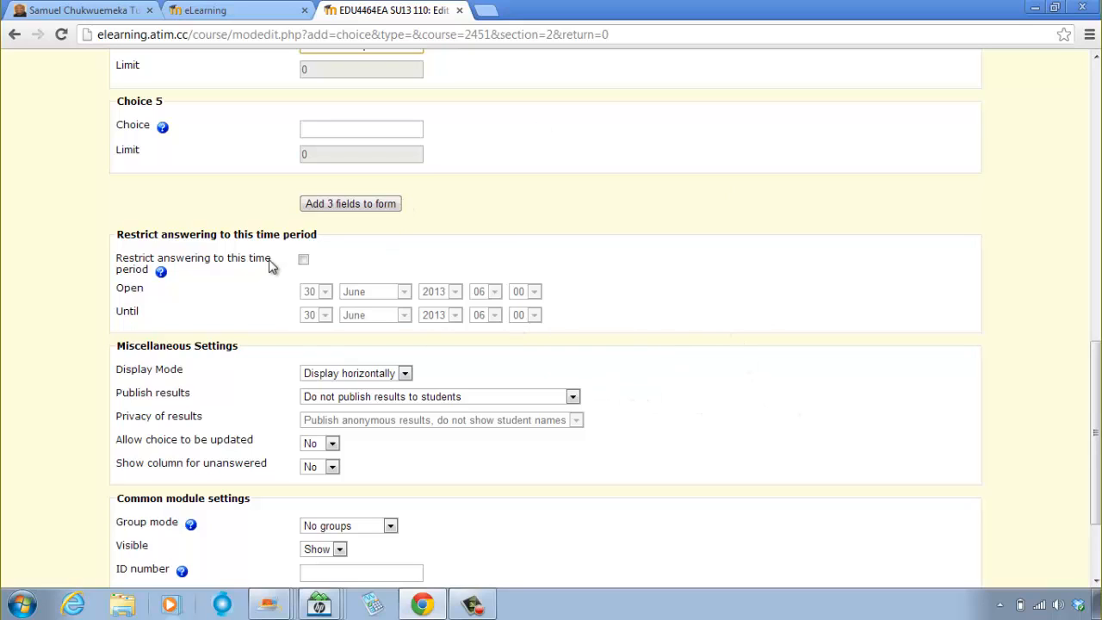
{"action": "left_click", "coordinate": [305, 260]}
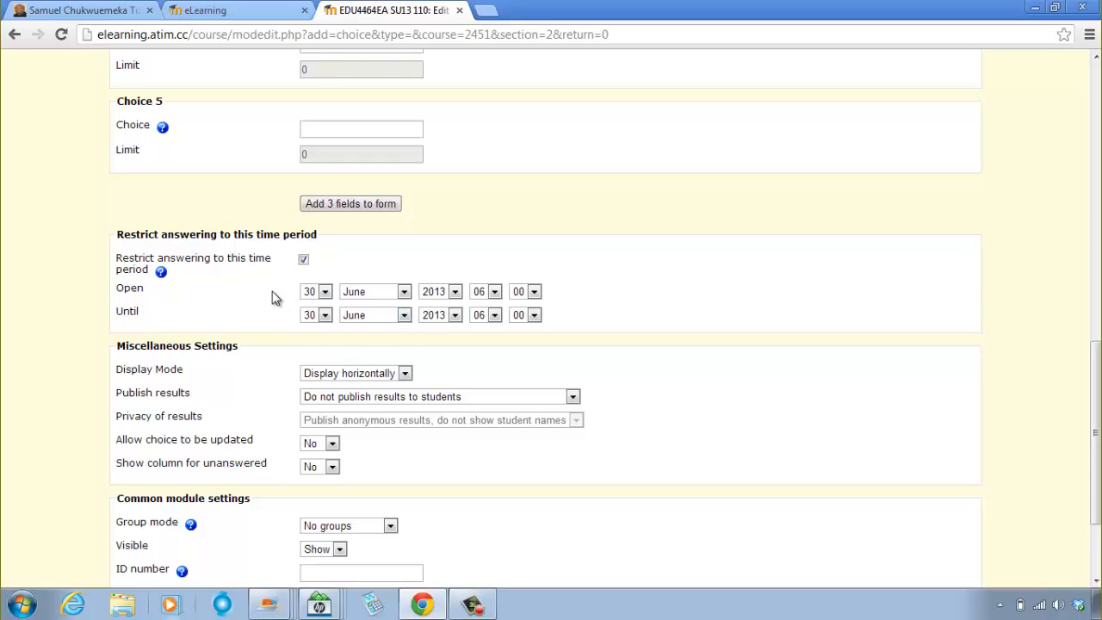
{"action": "left_click", "coordinate": [325, 292]}
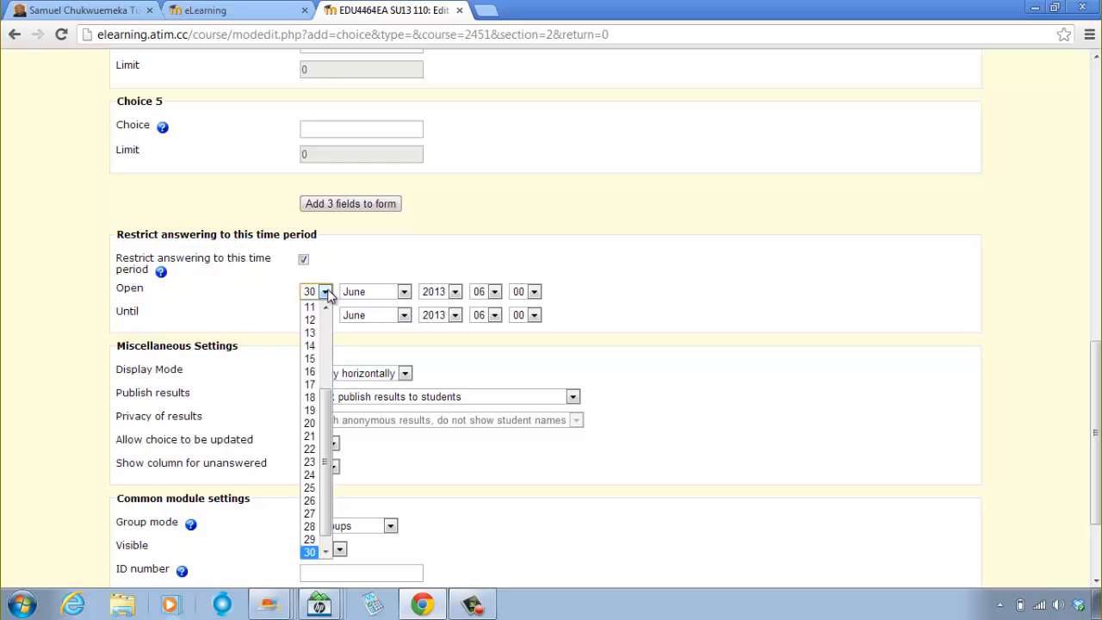
{"action": "left_click", "coordinate": [312, 412]}
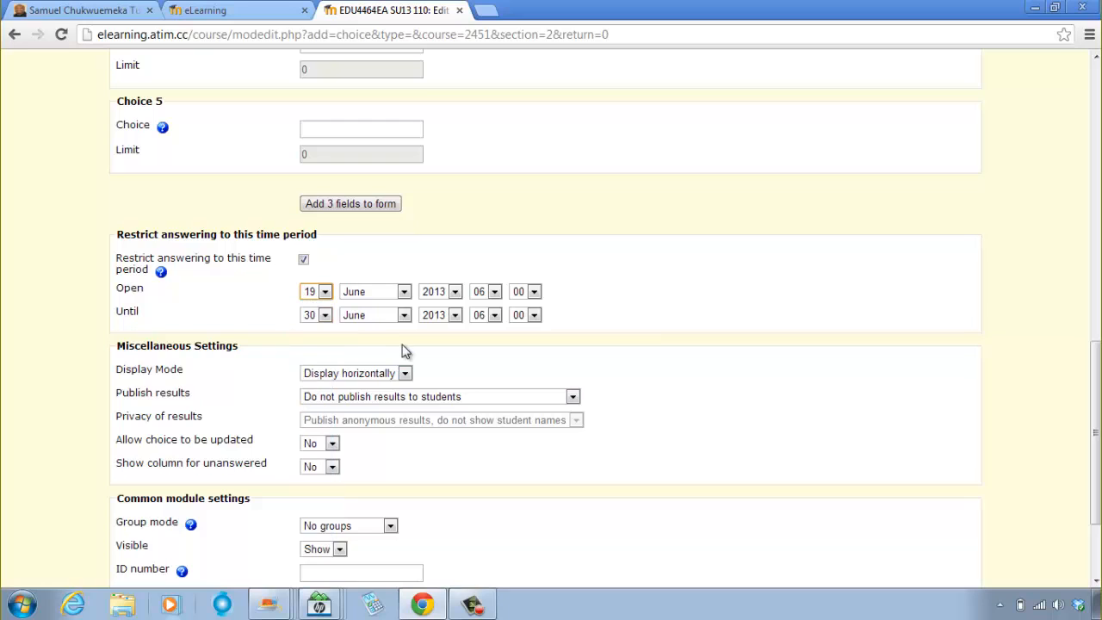
{"action": "left_click", "coordinate": [404, 292]}
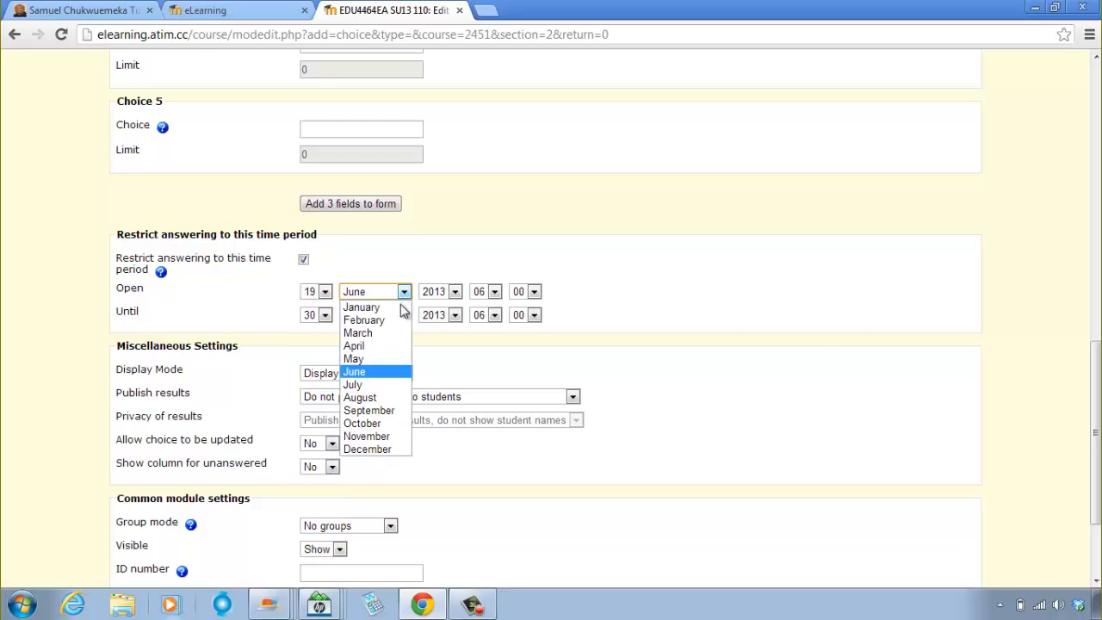
{"action": "left_click", "coordinate": [391, 398]}
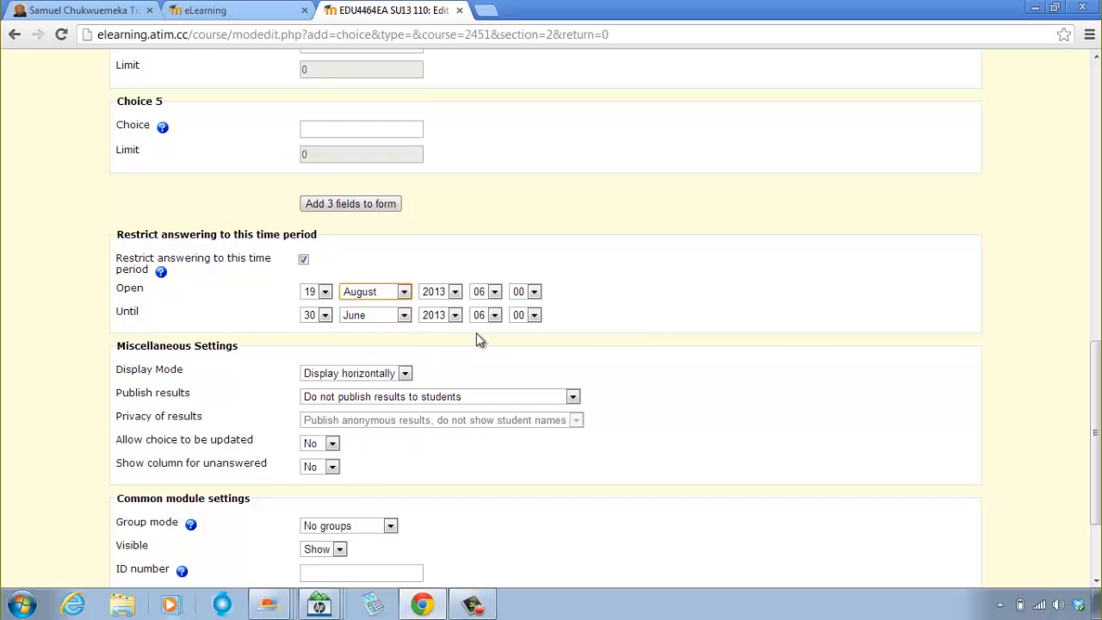
{"action": "left_click", "coordinate": [494, 292]}
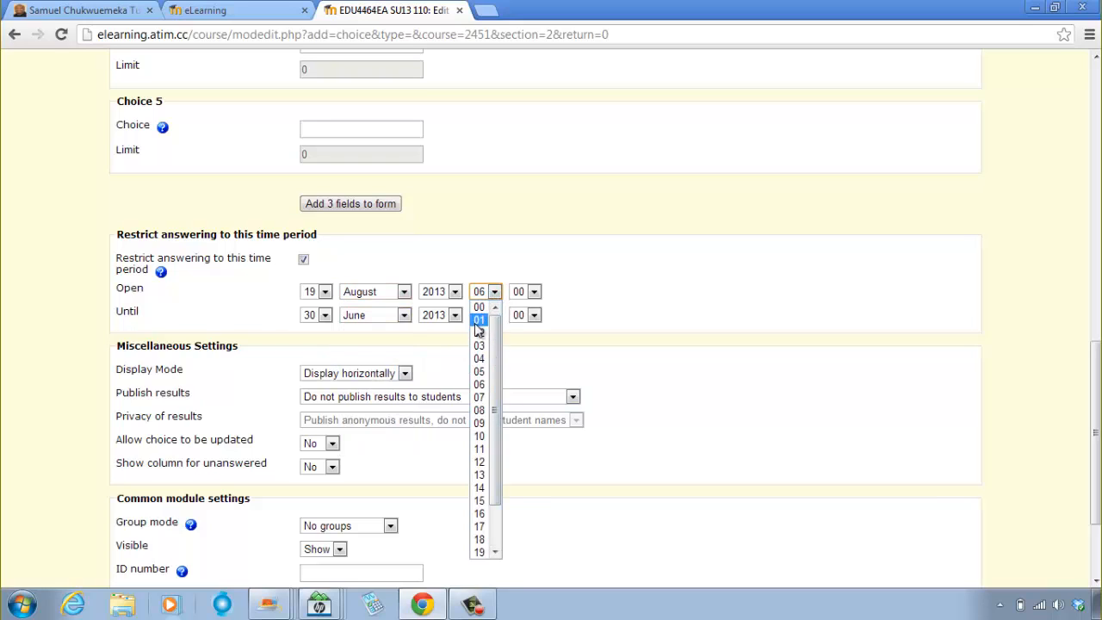
{"action": "left_click", "coordinate": [479, 310]}
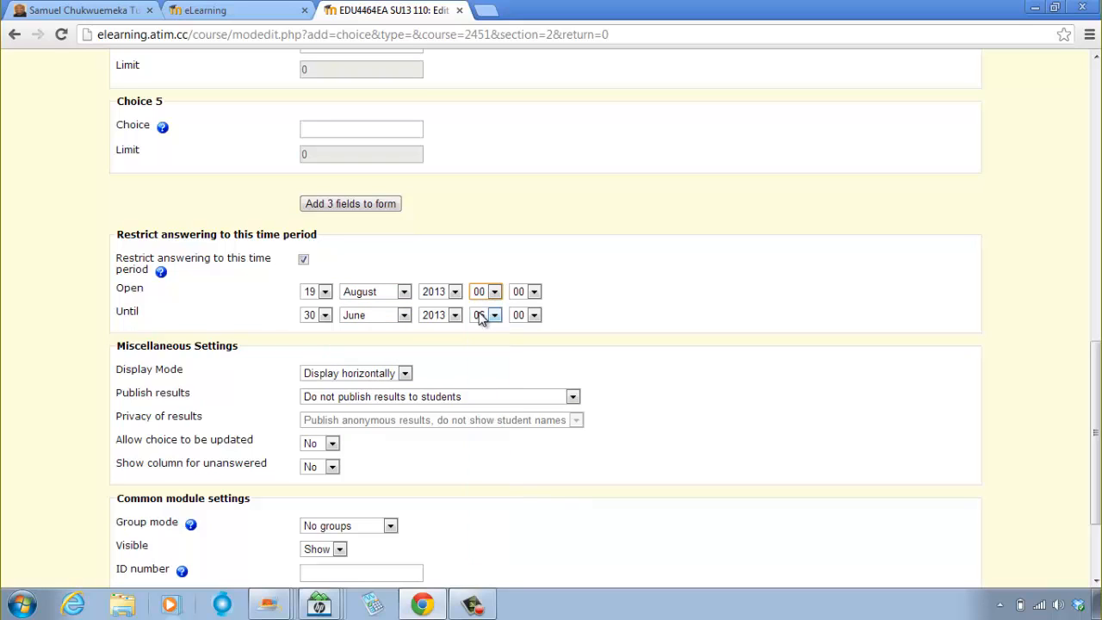
Set the answering period to end on 25 August 2013 at 23:55
{"action": "left_click", "coordinate": [326, 316]}
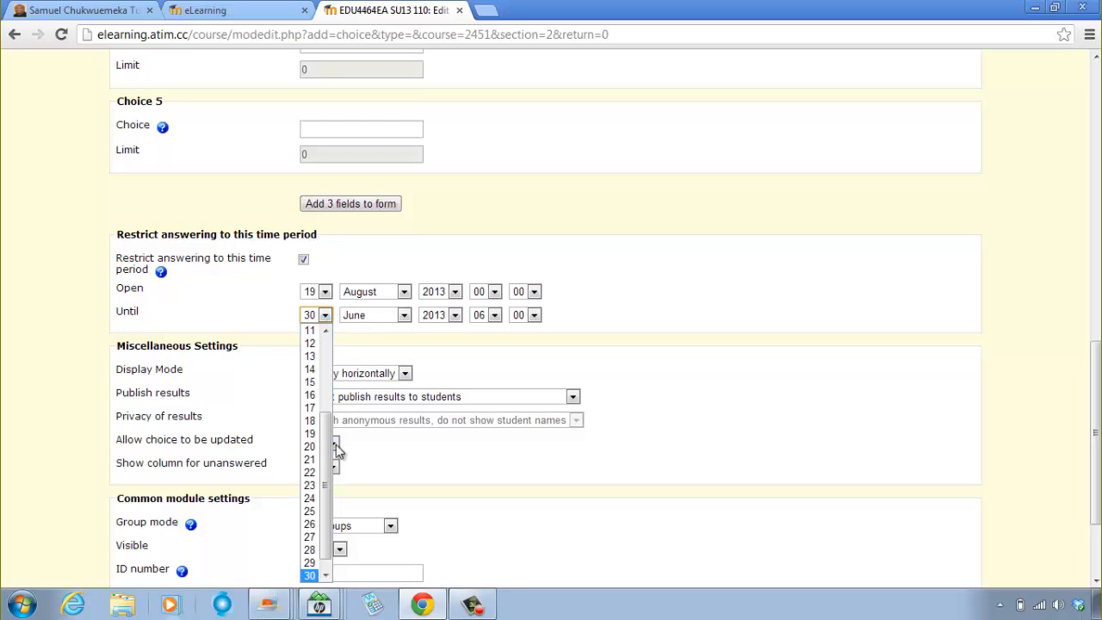
{"action": "left_click", "coordinate": [317, 511]}
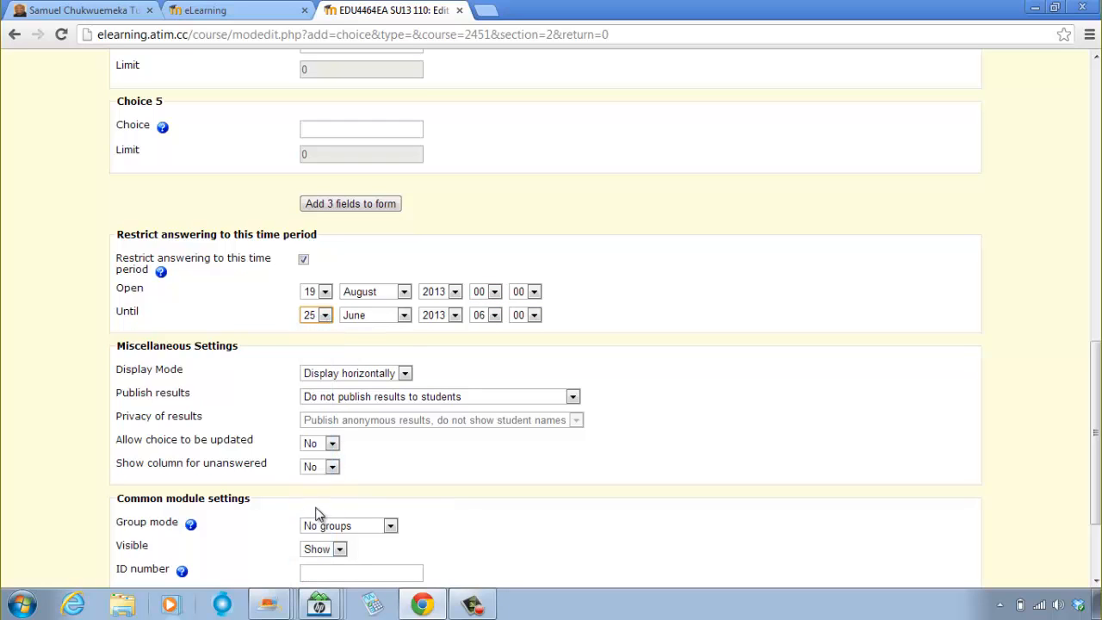
{"action": "left_click", "coordinate": [405, 317]}
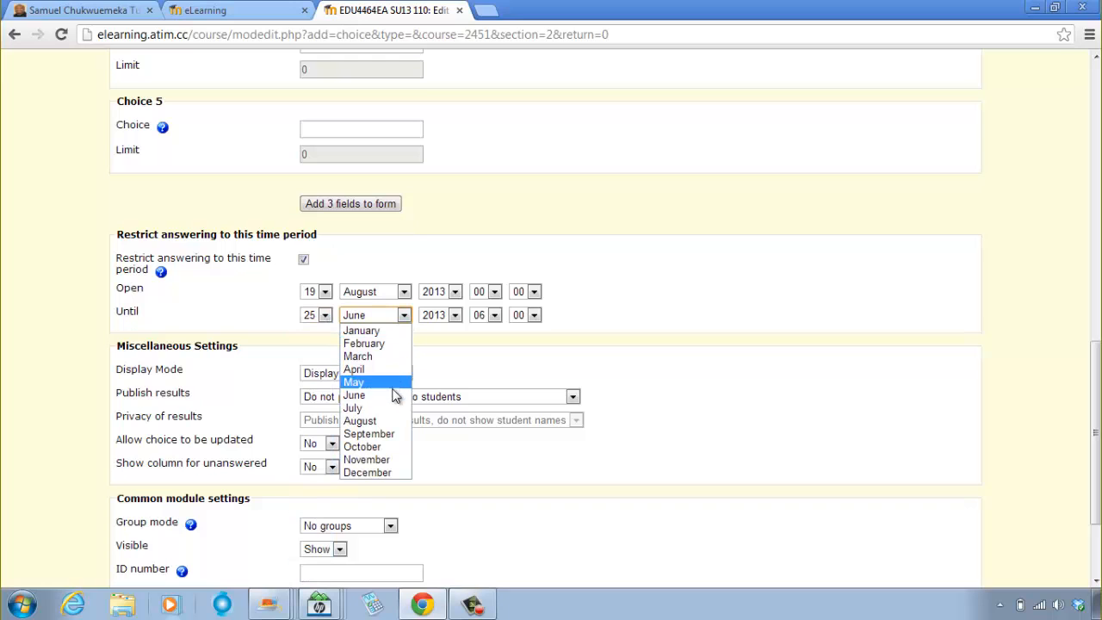
{"action": "left_click", "coordinate": [387, 420]}
{"action": "left_click", "coordinate": [494, 315]}
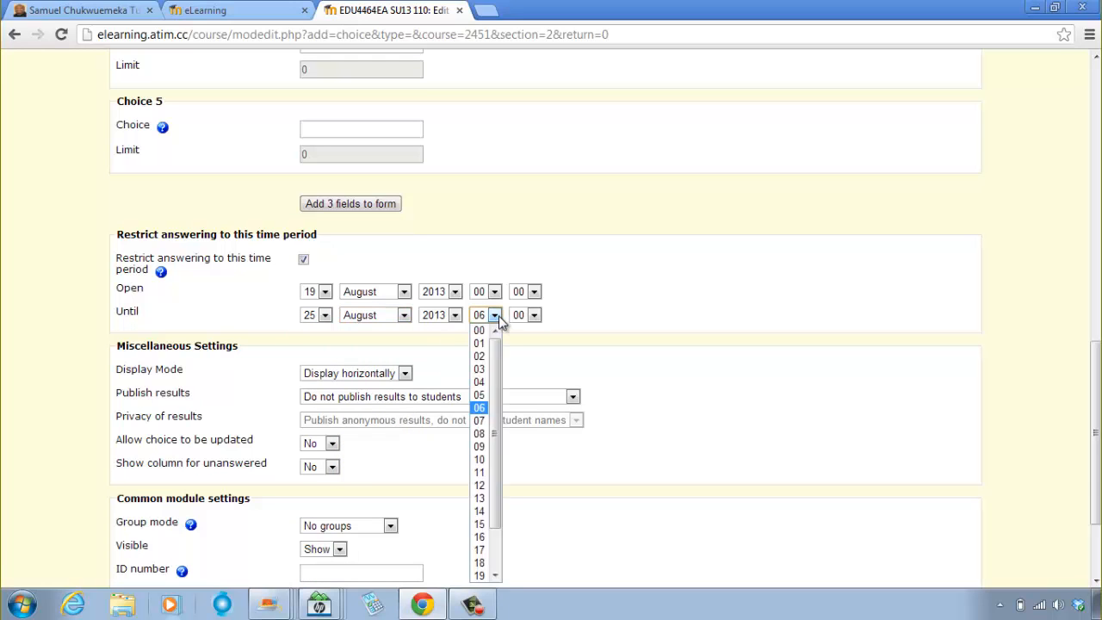
{"action": "scroll", "coordinate": [478, 446], "scroll_direction": "down", "scroll_amount": 3}
{"action": "scroll", "coordinate": [509, 281], "scroll_direction": "up", "scroll_amount": 2}
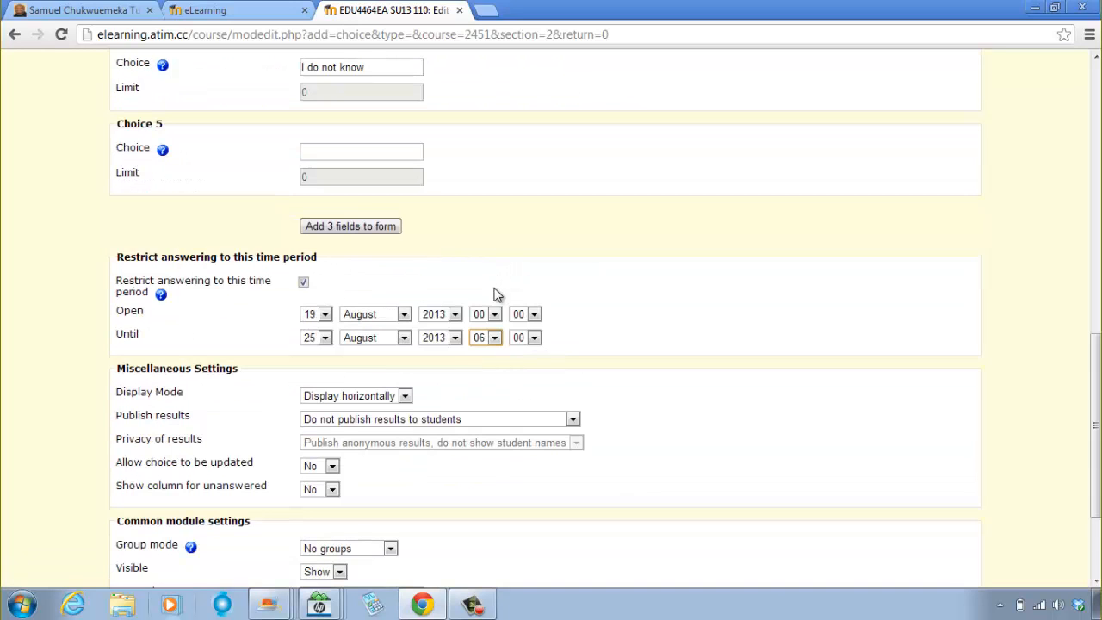
{"action": "left_click", "coordinate": [495, 338]}
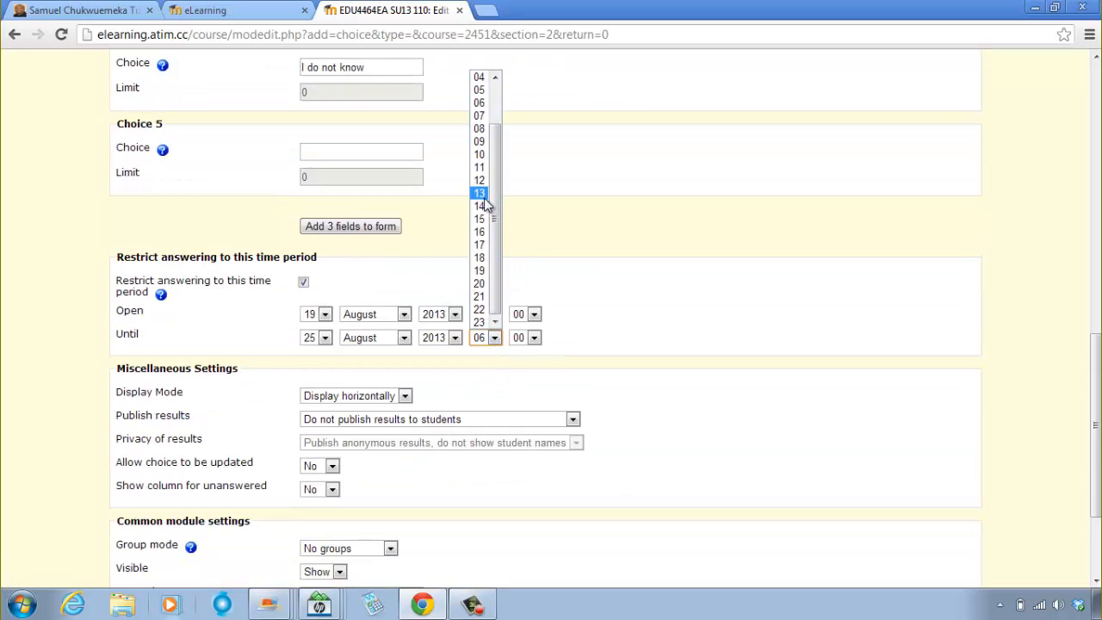
{"action": "left_click", "coordinate": [481, 322]}
{"action": "left_click", "coordinate": [534, 338]}
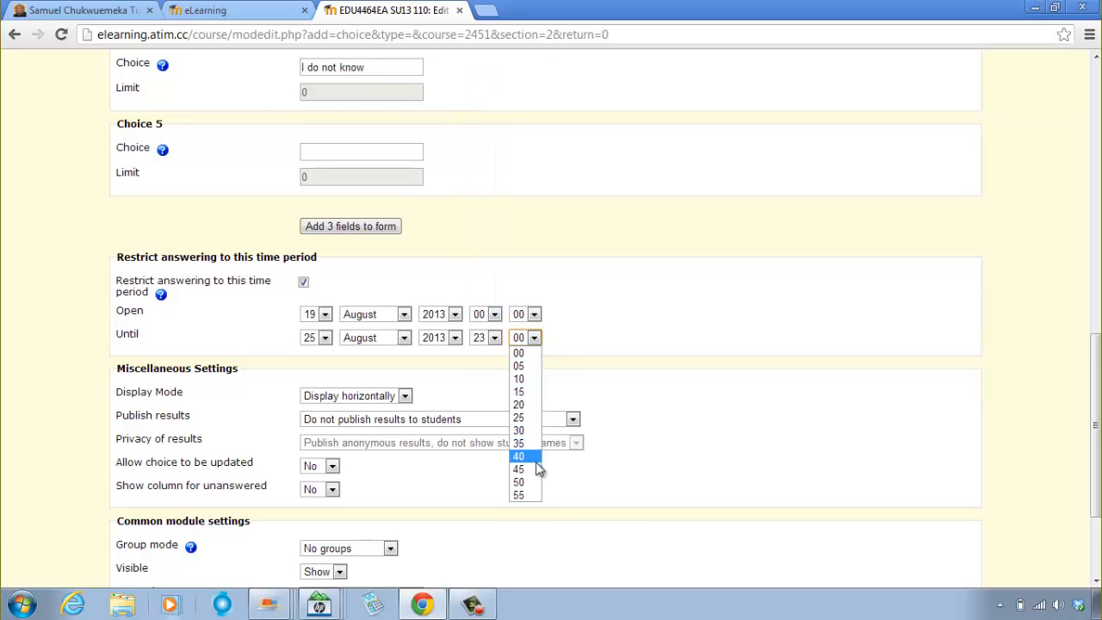
{"action": "left_click", "coordinate": [530, 494]}
{"action": "left_click", "coordinate": [664, 315]}
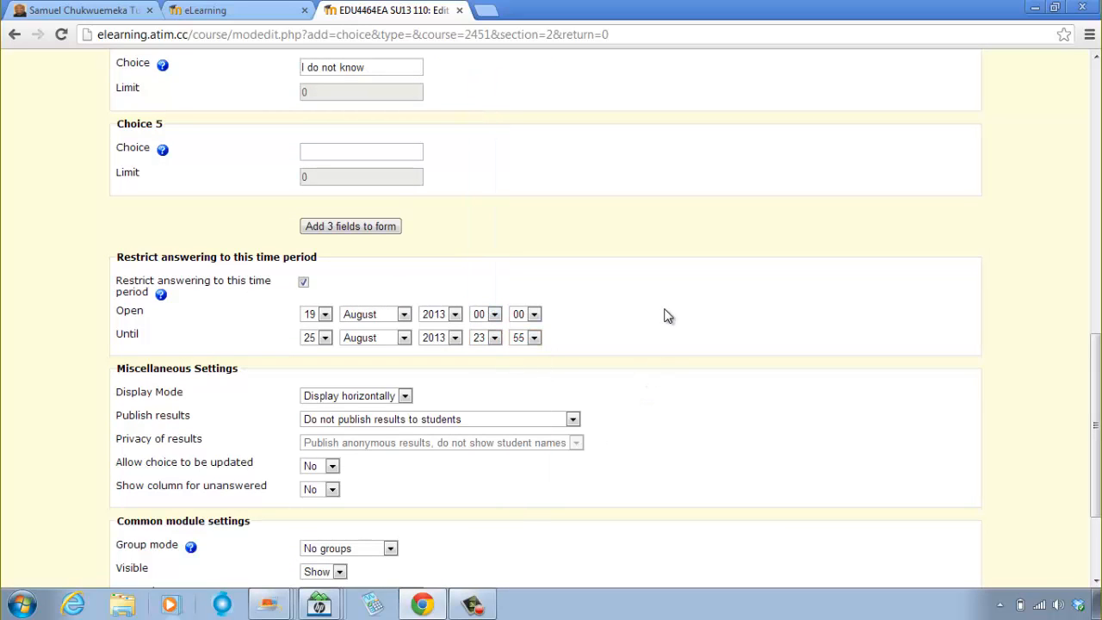
Save the Choice activity, return to the course page, and check its entry under August 19 - August 25
{"action": "scroll", "coordinate": [649, 368], "scroll_direction": "down", "scroll_amount": 2}
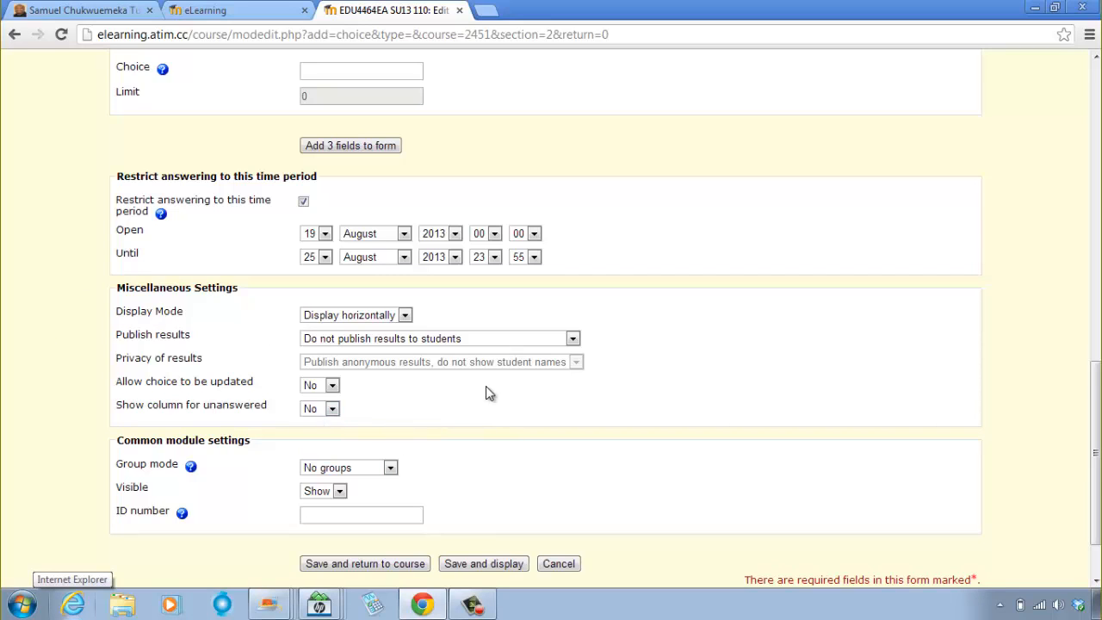
{"action": "scroll", "coordinate": [491, 394], "scroll_direction": "down", "scroll_amount": 2}
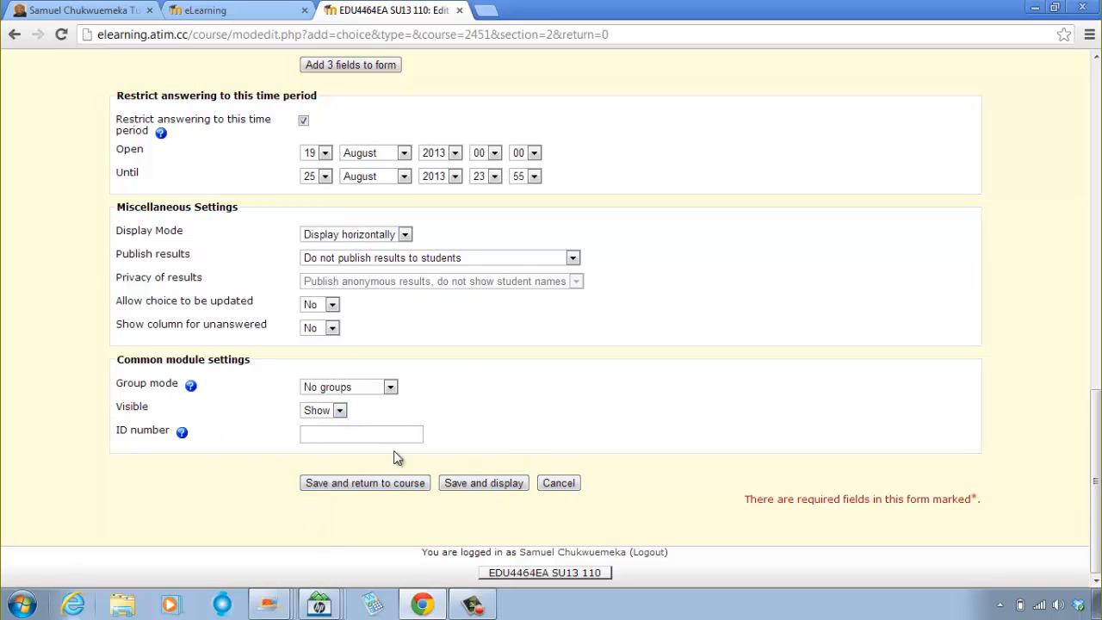
{"action": "left_click", "coordinate": [324, 488]}
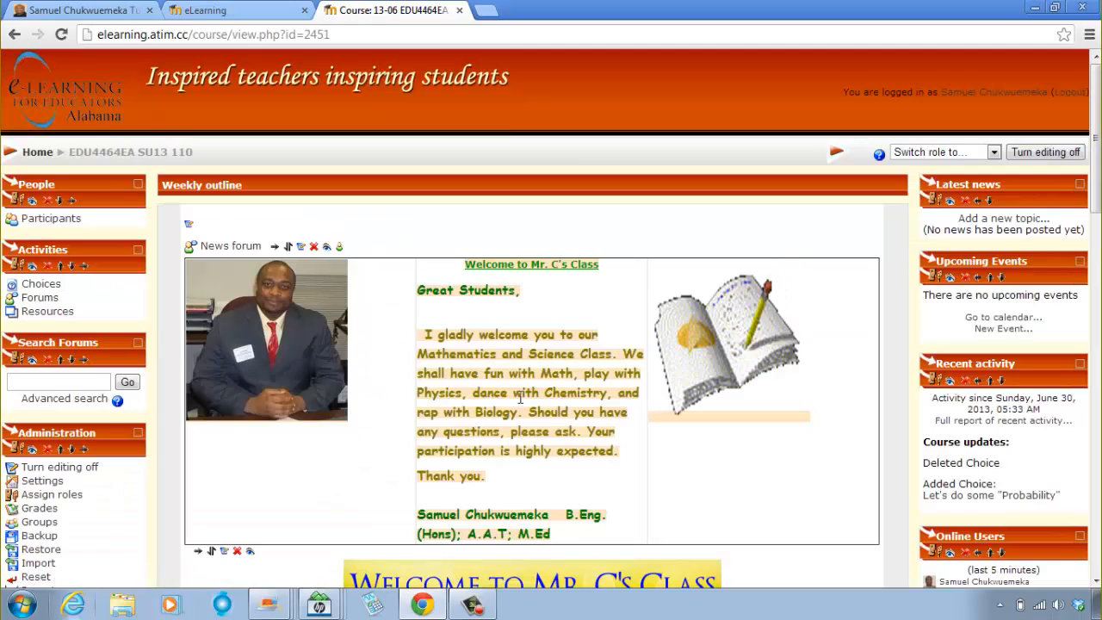
{"action": "scroll", "coordinate": [681, 410], "scroll_direction": "down", "scroll_amount": 3}
{"action": "scroll", "coordinate": [681, 403], "scroll_direction": "down", "scroll_amount": 3}
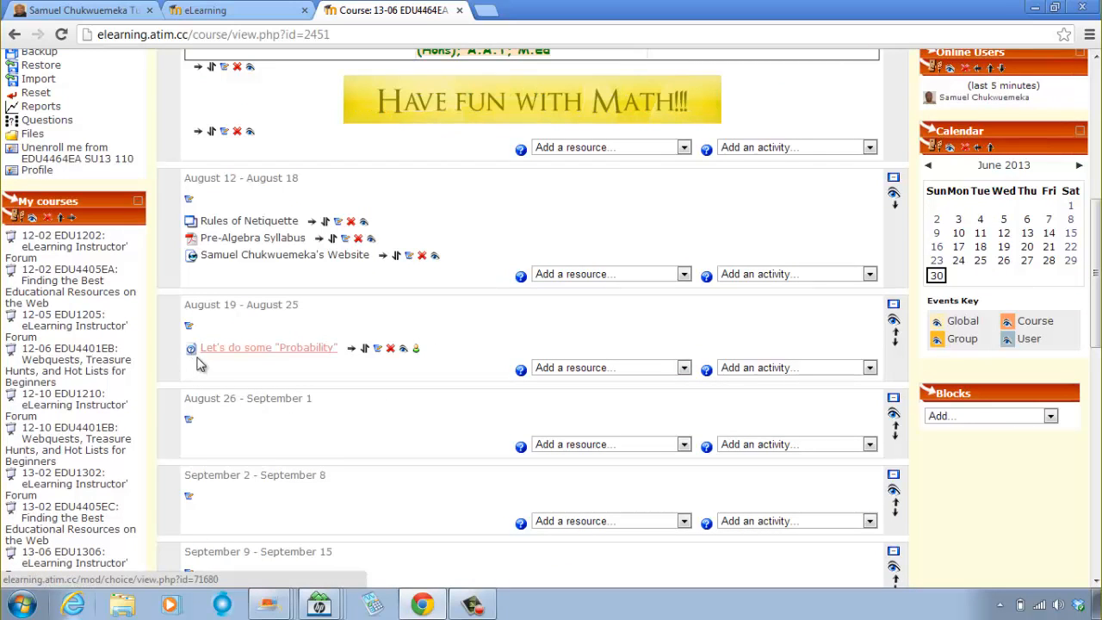
{"action": "scroll", "coordinate": [508, 395], "scroll_direction": "up", "scroll_amount": 3}
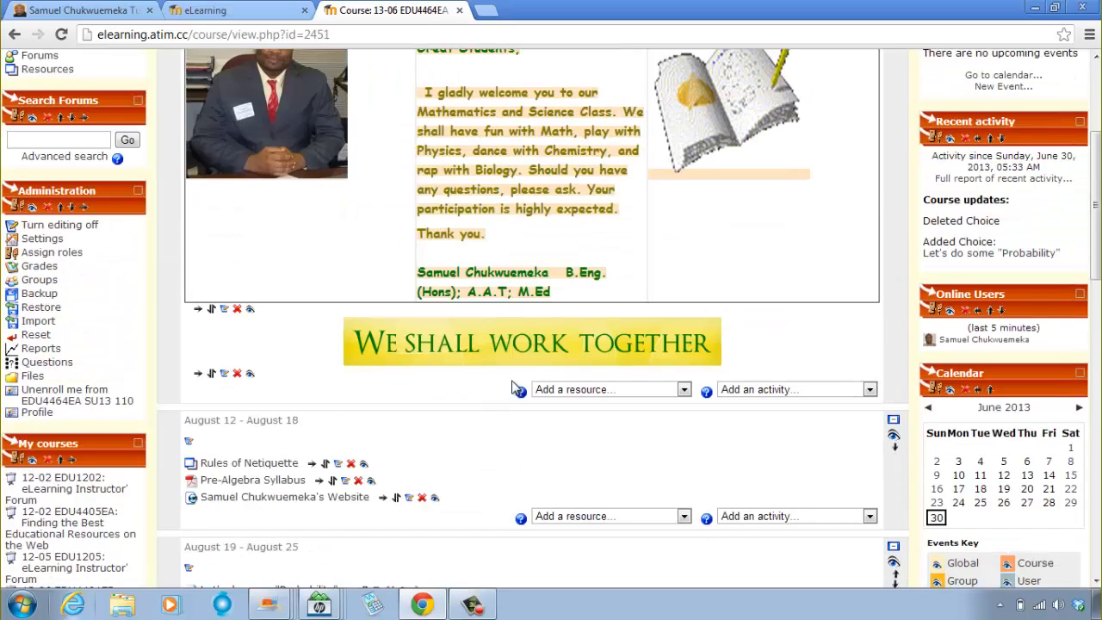
{"action": "scroll", "coordinate": [515, 388], "scroll_direction": "up", "scroll_amount": 3}
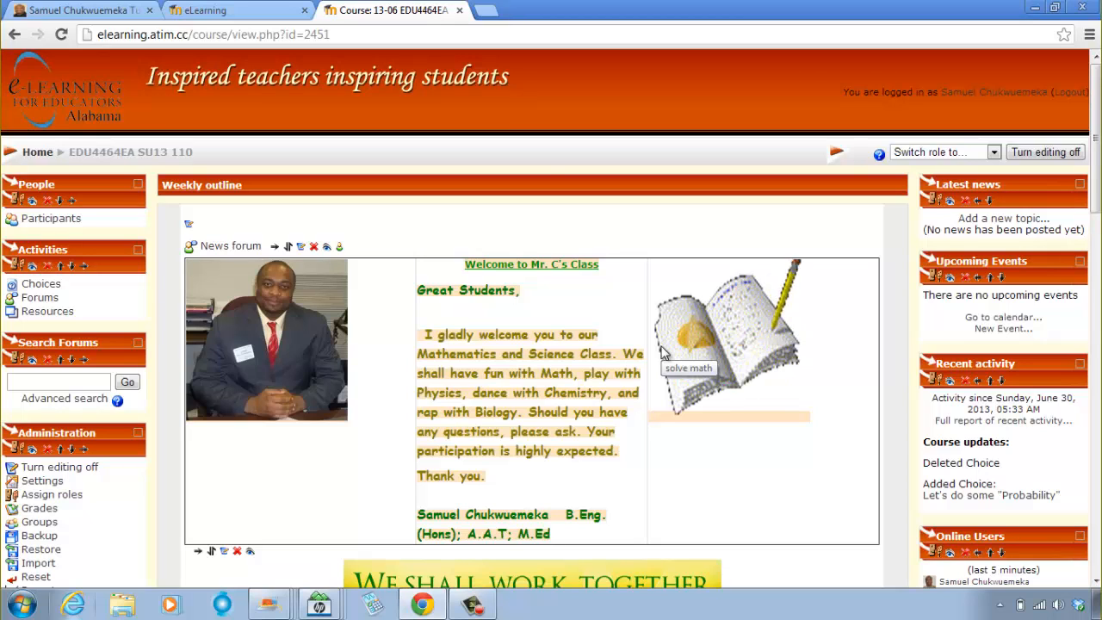
Switch to the Student role and open the "Let's do some "Probability"" choice from the August 19 - August 25 week
{"action": "left_click", "coordinate": [962, 153]}
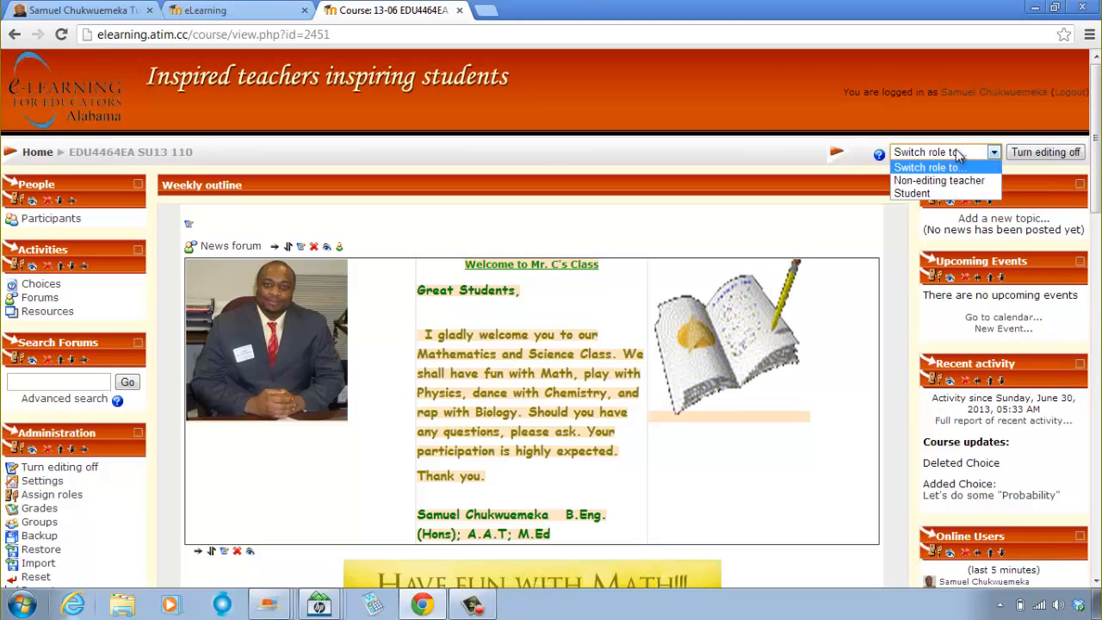
{"action": "left_click", "coordinate": [961, 197]}
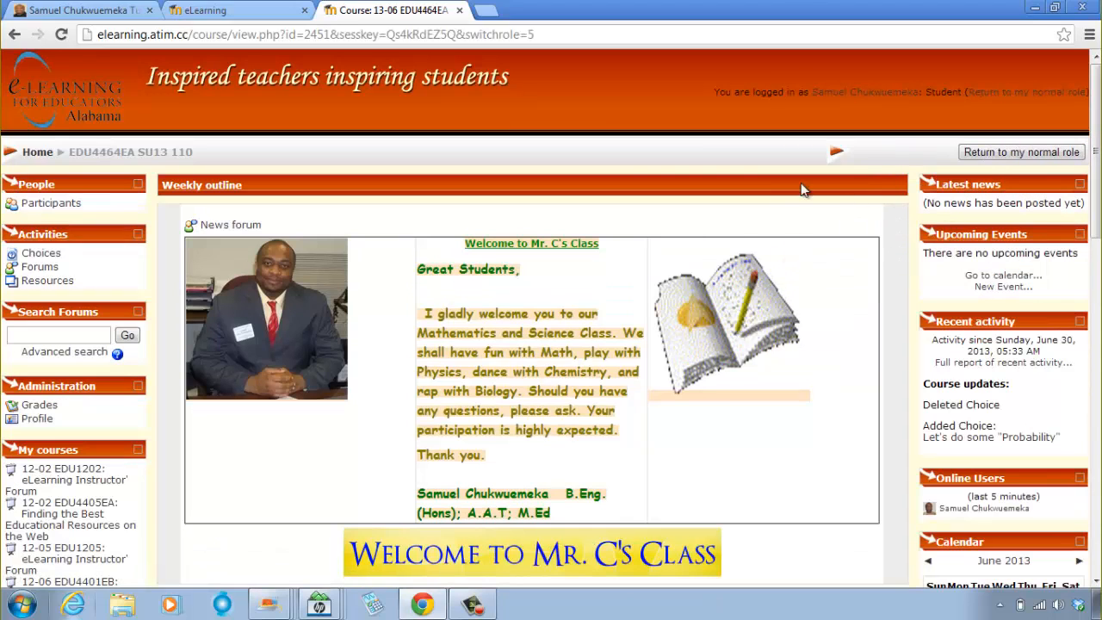
{"action": "scroll", "coordinate": [450, 405], "scroll_direction": "down", "scroll_amount": 3}
{"action": "scroll", "coordinate": [451, 405], "scroll_direction": "up", "scroll_amount": 3}
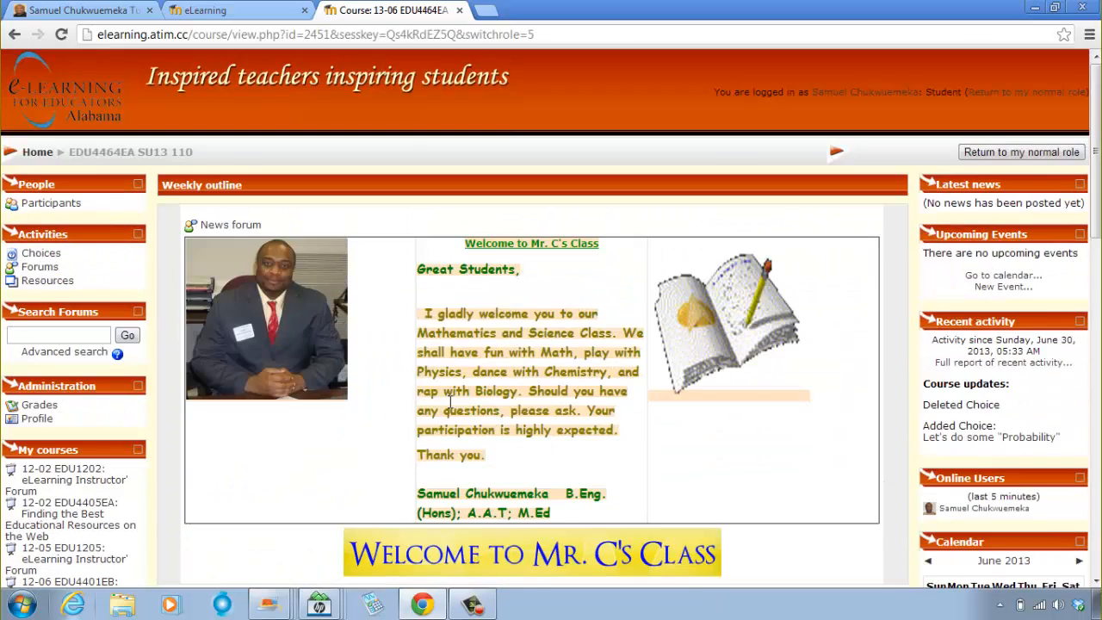
{"action": "scroll", "coordinate": [459, 409], "scroll_direction": "down", "scroll_amount": 4}
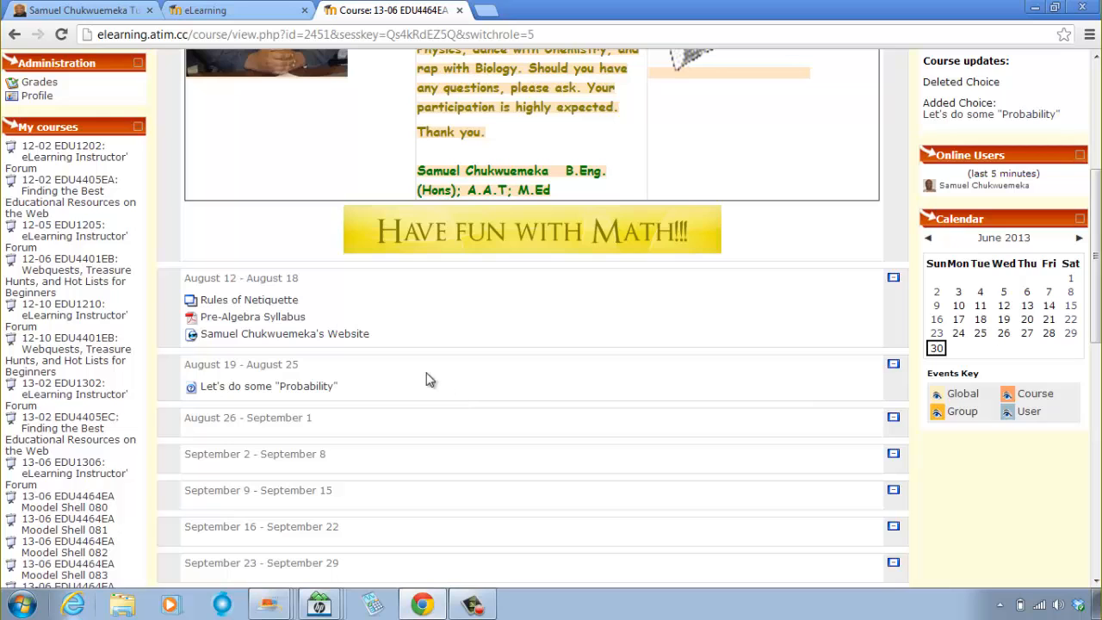
{"action": "scroll", "coordinate": [367, 380], "scroll_direction": "down", "scroll_amount": 1}
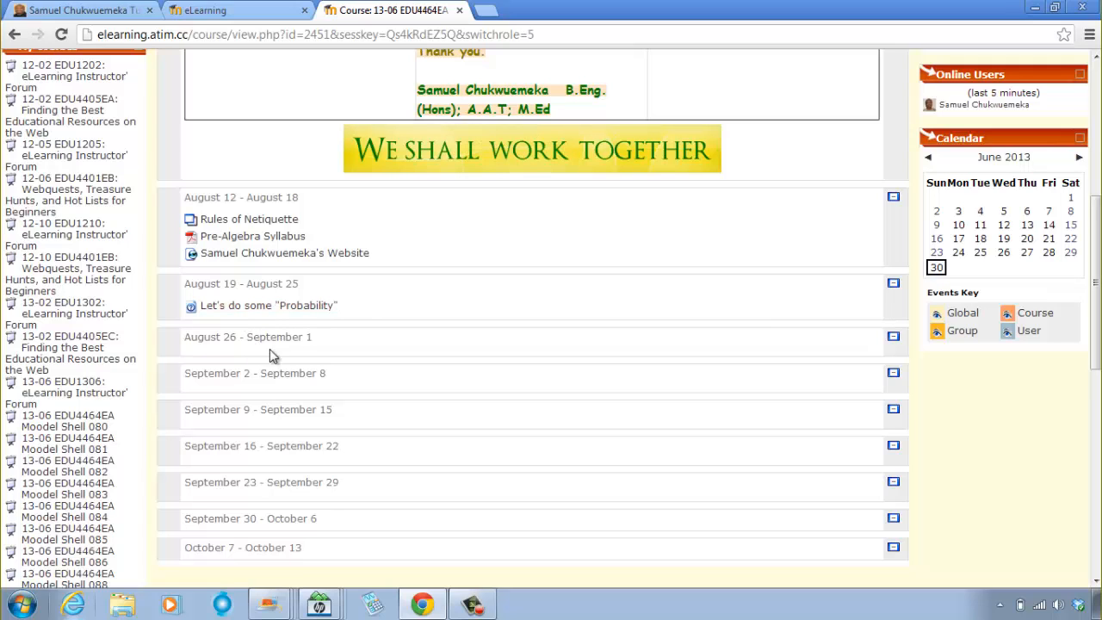
{"action": "left_click", "coordinate": [260, 307]}
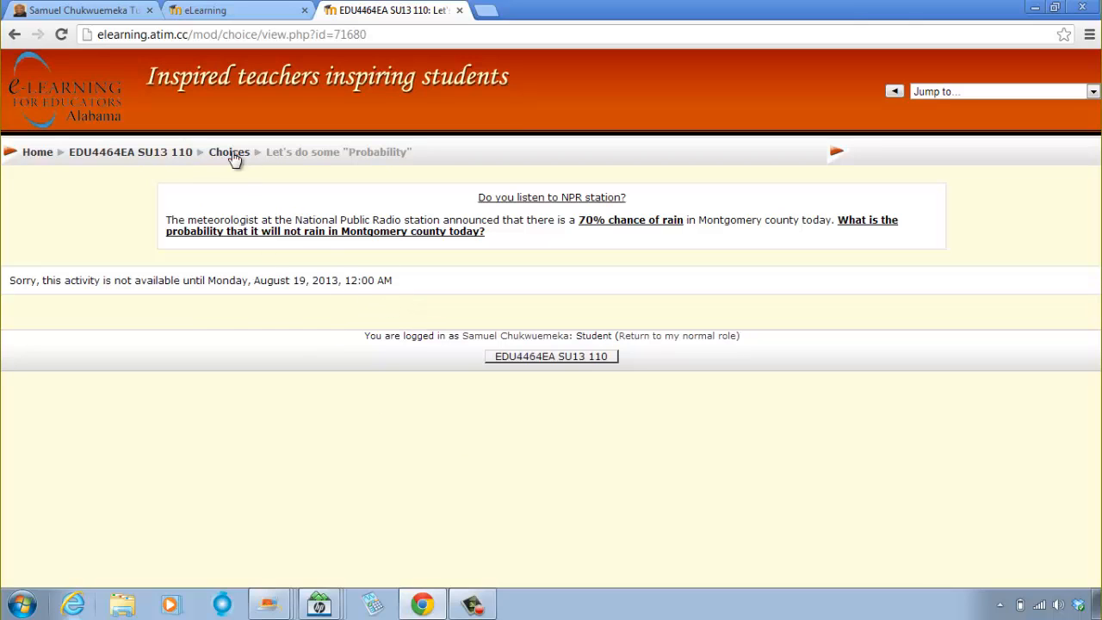
Go back to the EDU4464EA SU13 110 course page, return to the normal role, and turn editing on
{"action": "left_click", "coordinate": [157, 160]}
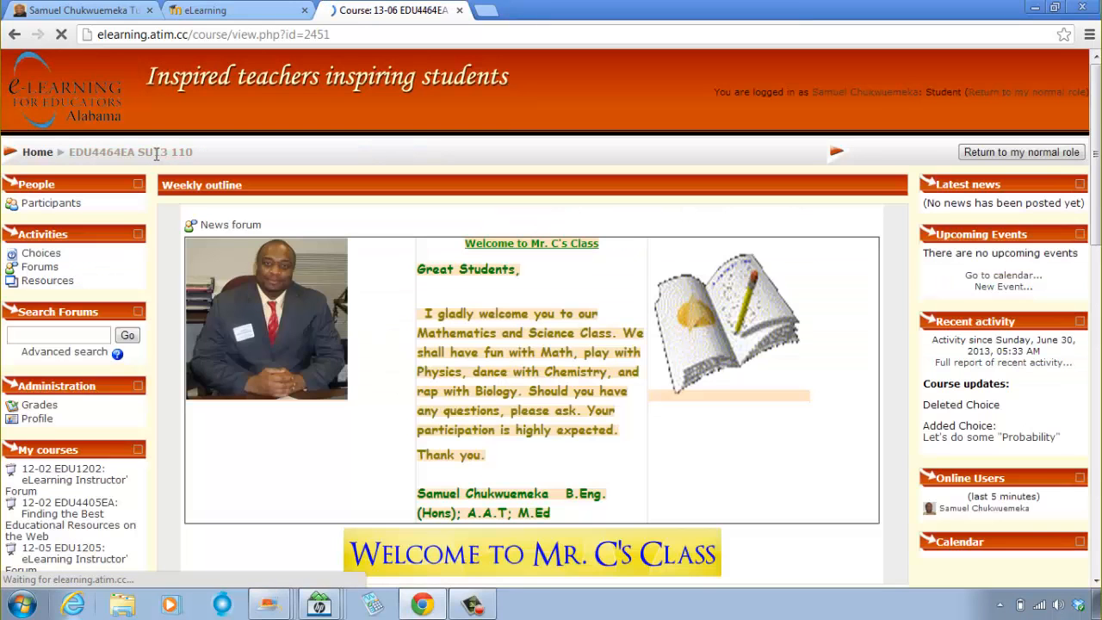
{"action": "scroll", "coordinate": [874, 502], "scroll_direction": "down", "scroll_amount": 3}
{"action": "scroll", "coordinate": [388, 424], "scroll_direction": "down", "scroll_amount": 2}
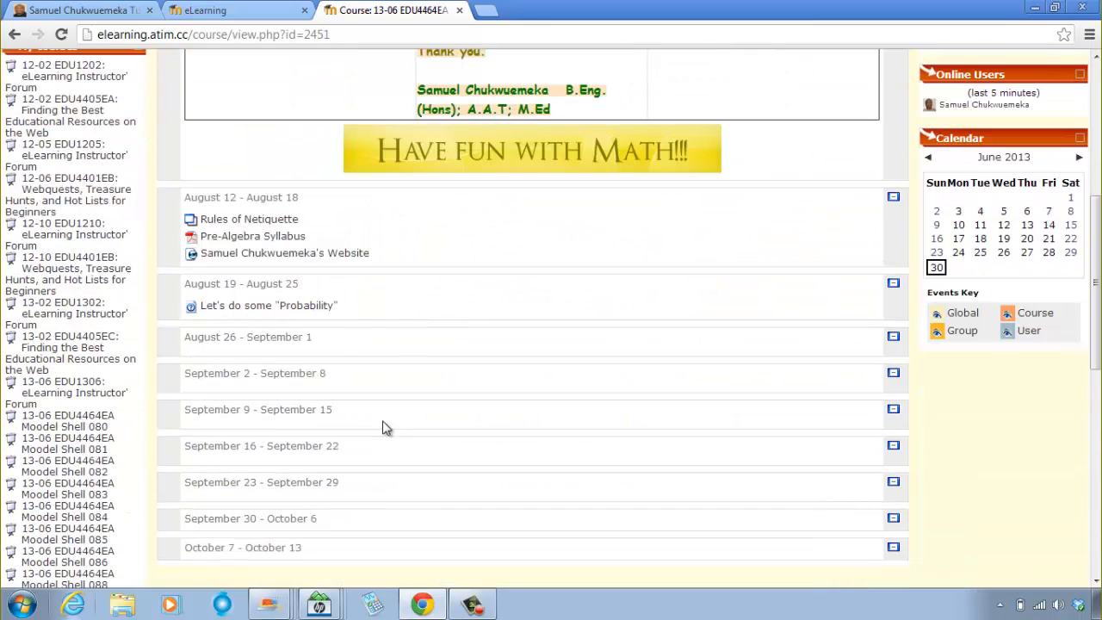
{"action": "scroll", "coordinate": [784, 369], "scroll_direction": "up", "scroll_amount": 5}
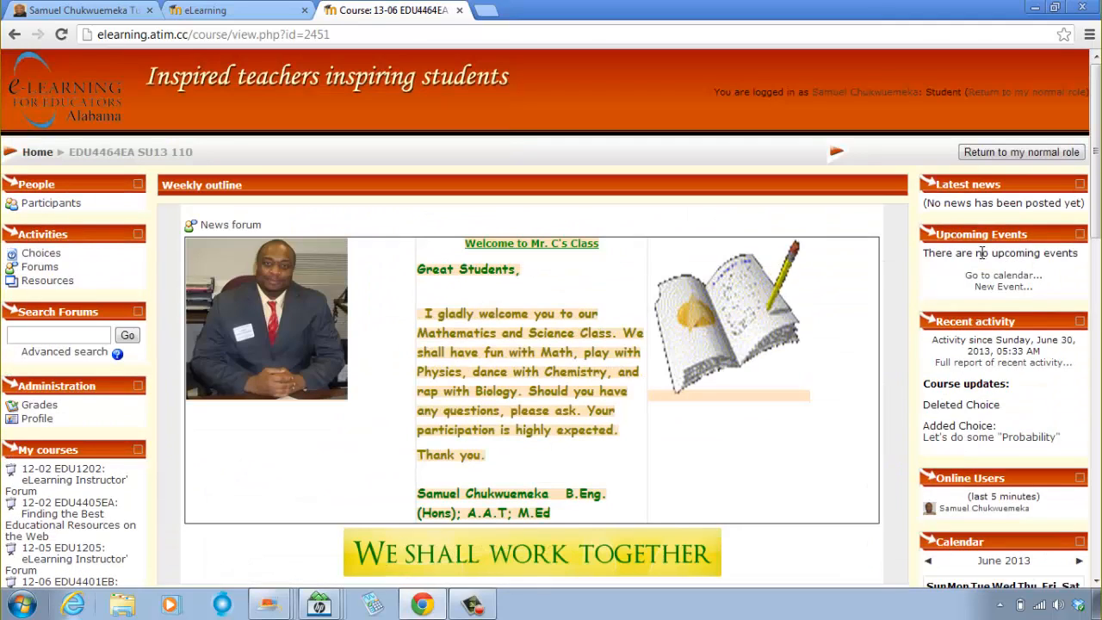
{"action": "left_click", "coordinate": [987, 154]}
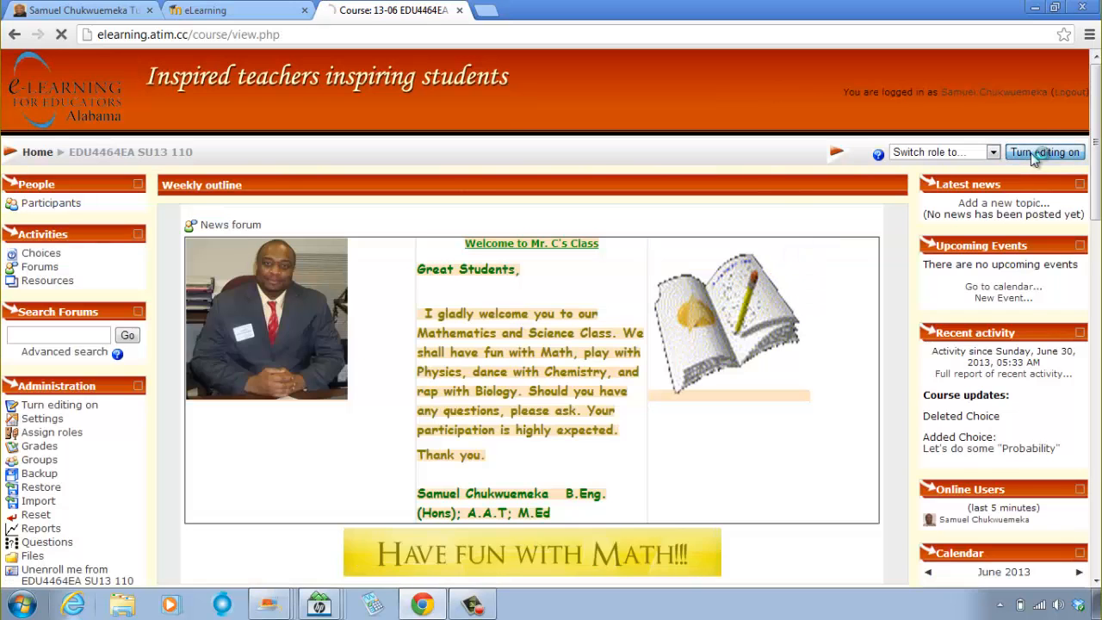
{"action": "left_click", "coordinate": [1038, 154]}
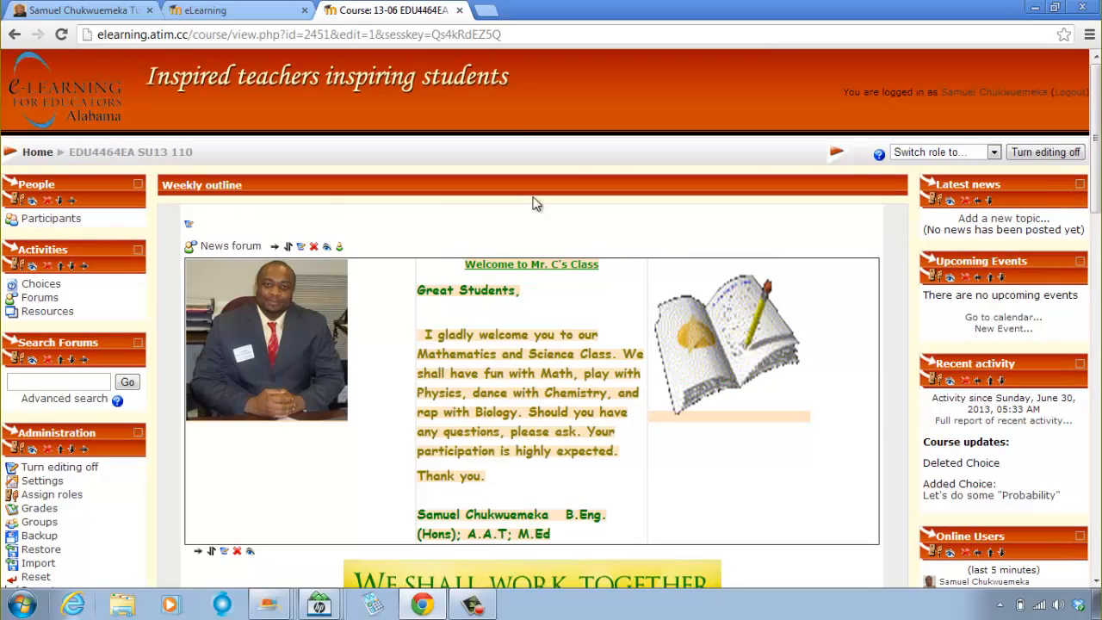
Edit the "Let's do some "Probability"" choice so its opening month is January, then save and return to the course
{"action": "scroll", "coordinate": [482, 448], "scroll_direction": "down", "scroll_amount": 5}
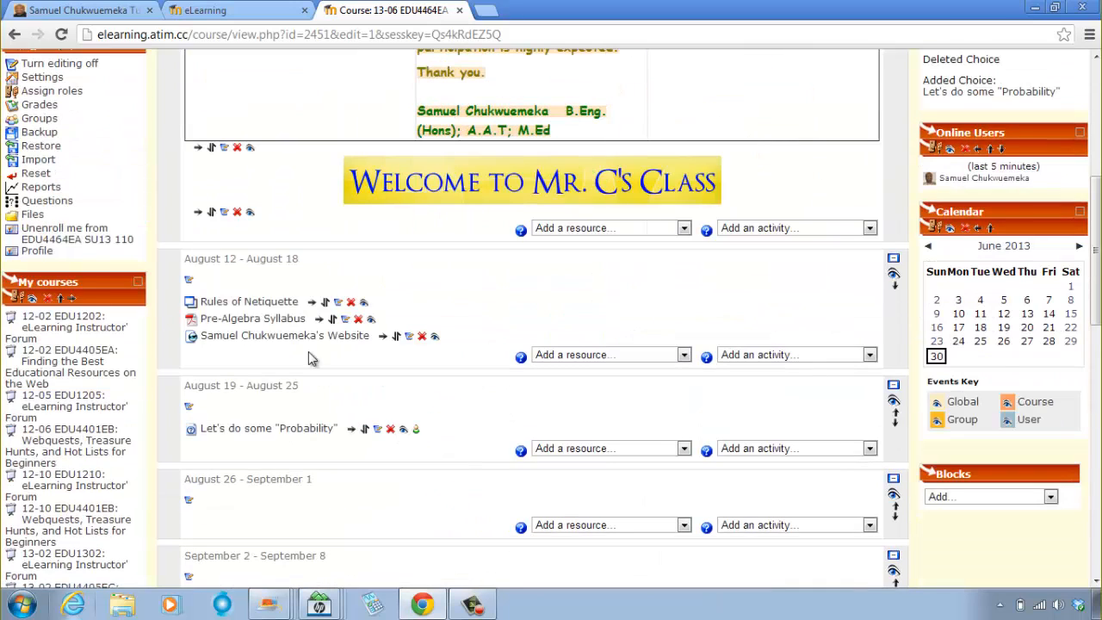
{"action": "left_click", "coordinate": [376, 431]}
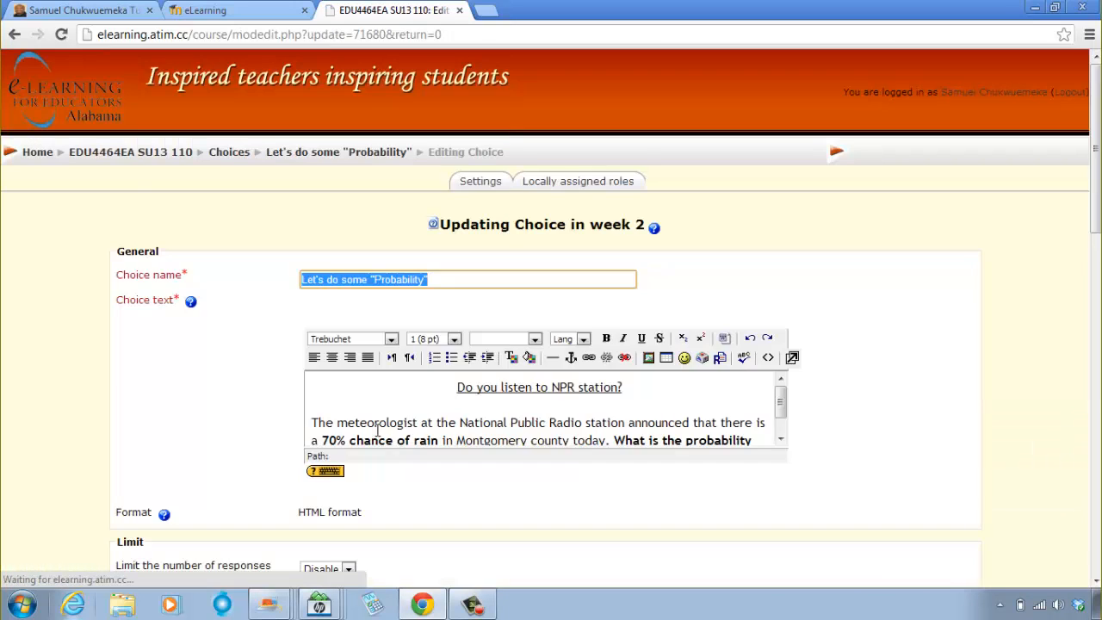
{"action": "scroll", "coordinate": [379, 434], "scroll_direction": "down", "scroll_amount": 10}
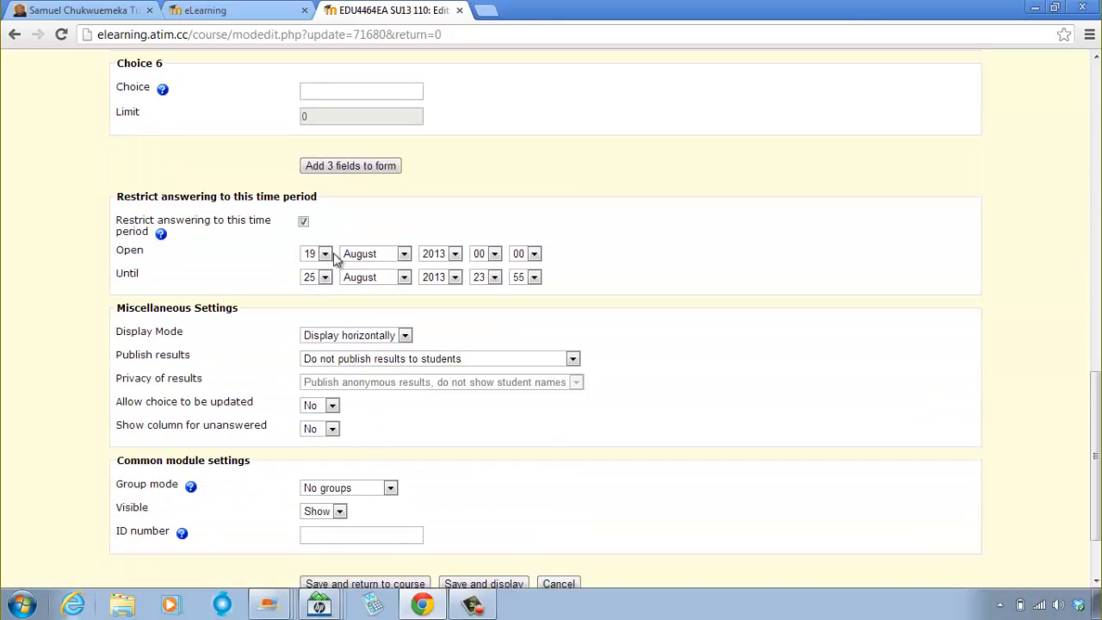
{"action": "left_click", "coordinate": [404, 255]}
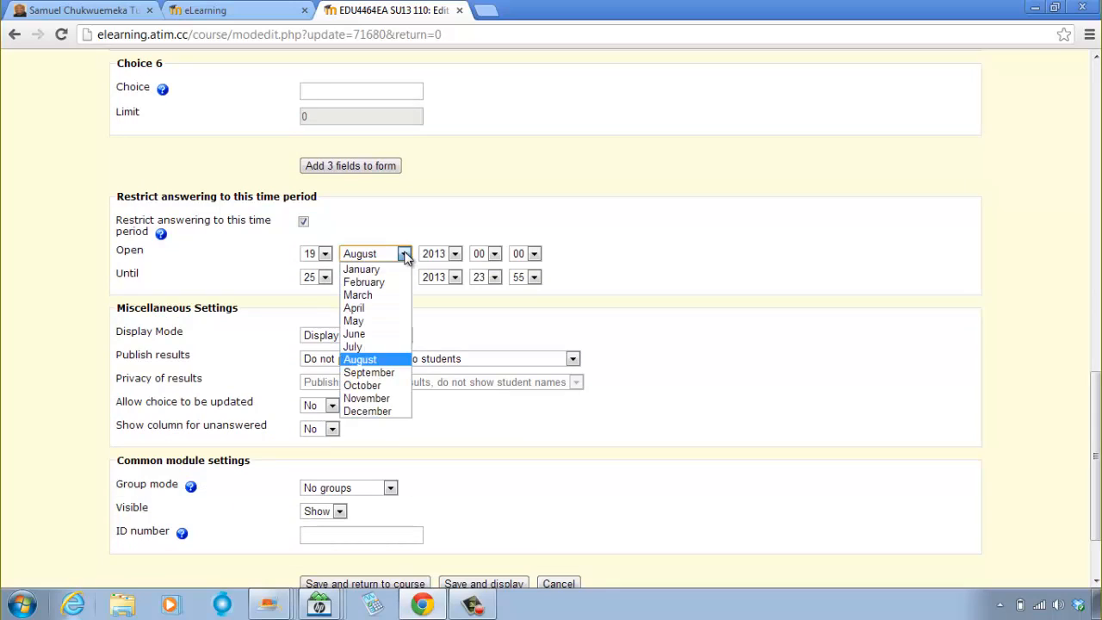
{"action": "left_click", "coordinate": [383, 271]}
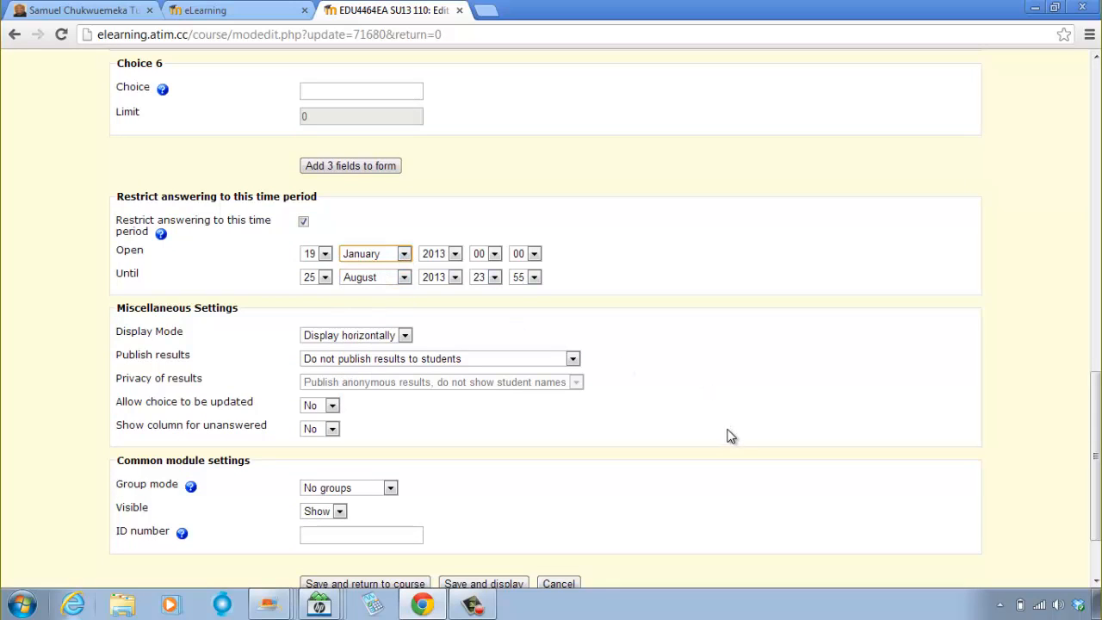
{"action": "scroll", "coordinate": [732, 440], "scroll_direction": "down", "scroll_amount": 2}
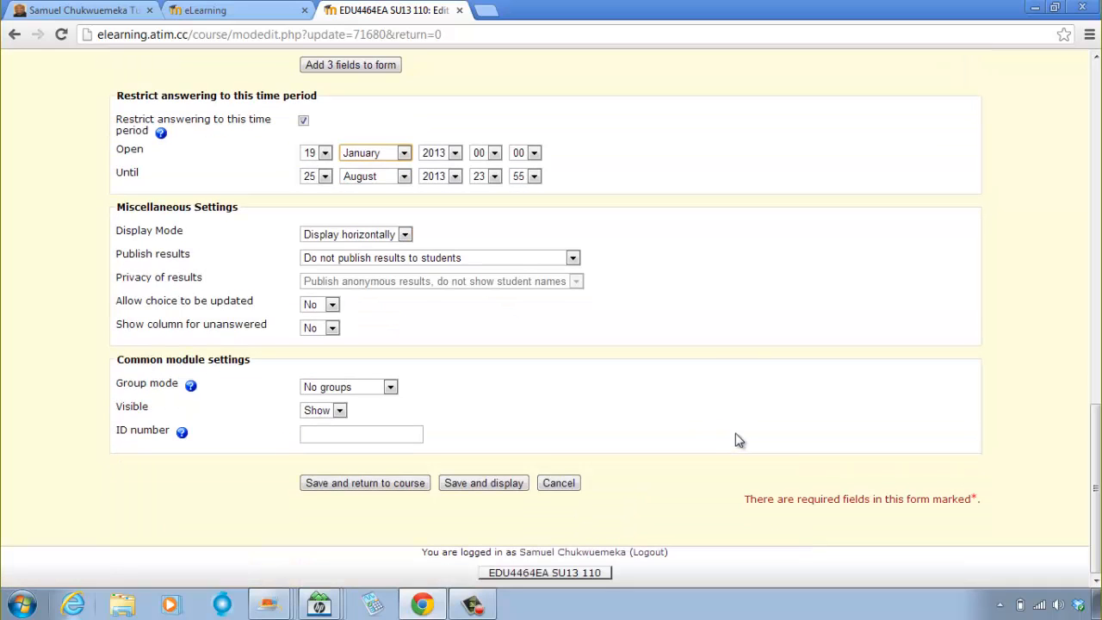
{"action": "left_click", "coordinate": [385, 487]}
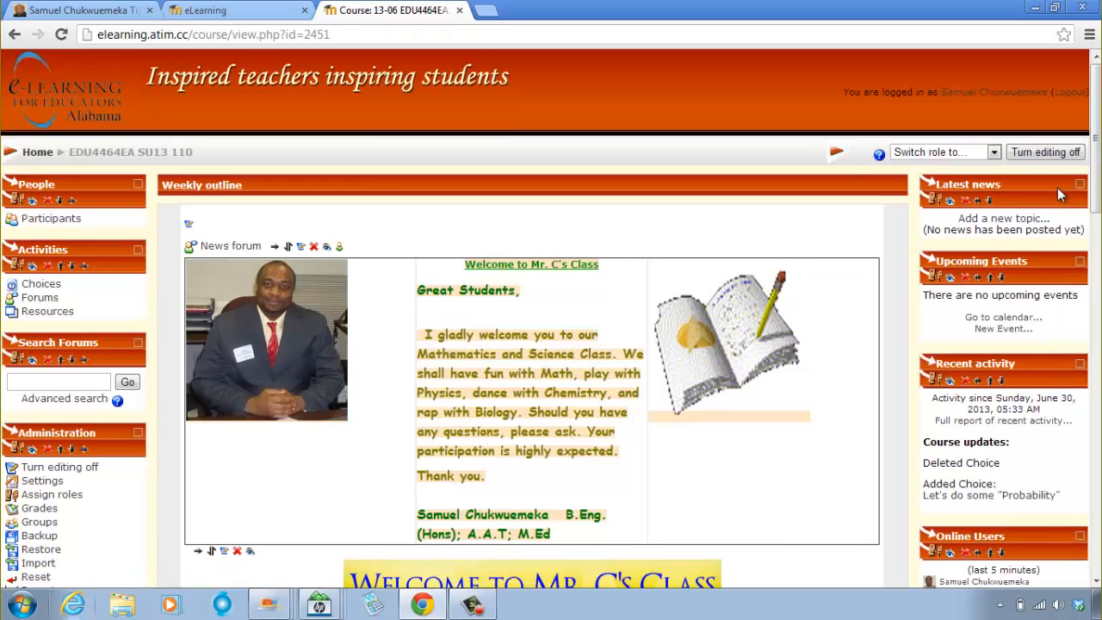
View the course as a Student again and reopen the probability choice to check its answer options
{"action": "left_click", "coordinate": [926, 153]}
{"action": "left_click", "coordinate": [913, 193]}
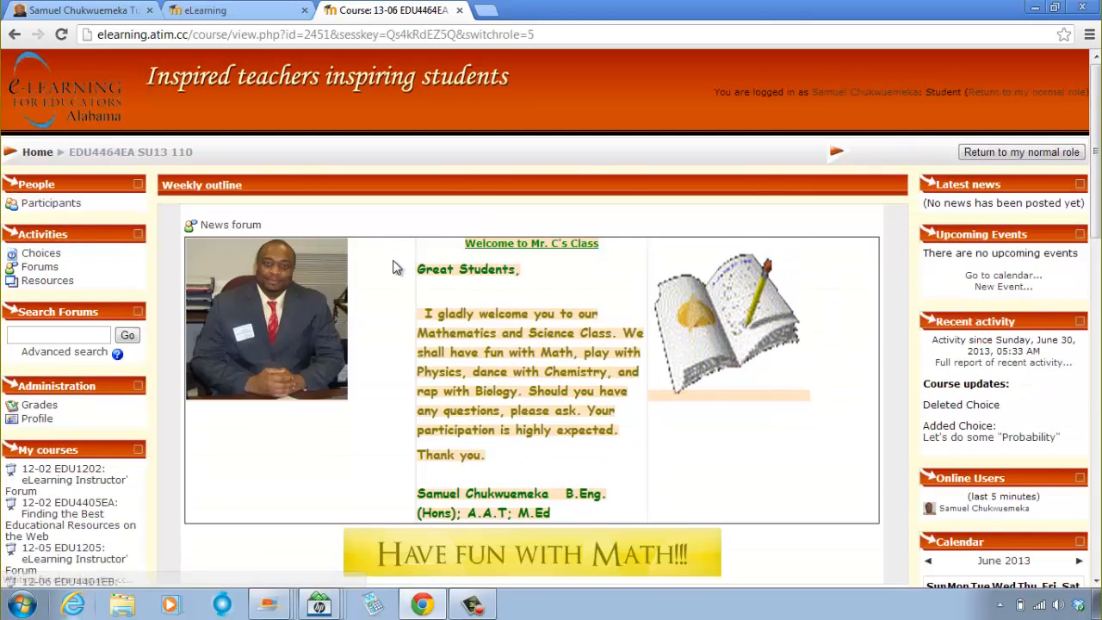
{"action": "scroll", "coordinate": [393, 266], "scroll_direction": "down", "scroll_amount": 10}
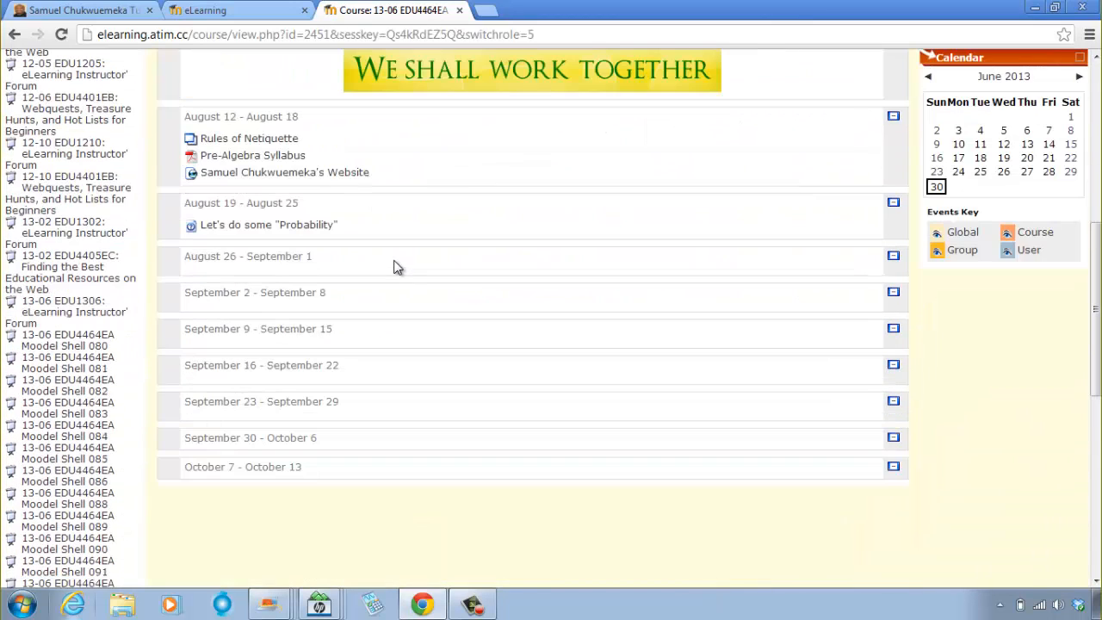
{"action": "left_click", "coordinate": [216, 226]}
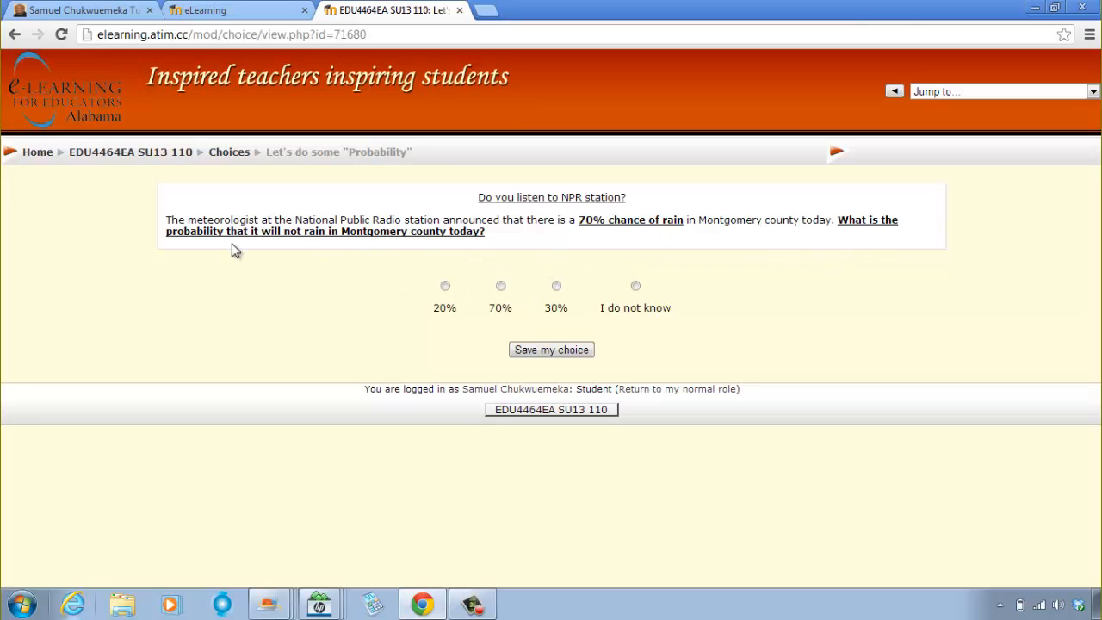
Answer the probability question with 30%, save the choice, and go back to the EDU4464EA SU13 110 course page
{"action": "left_click", "coordinate": [557, 286]}
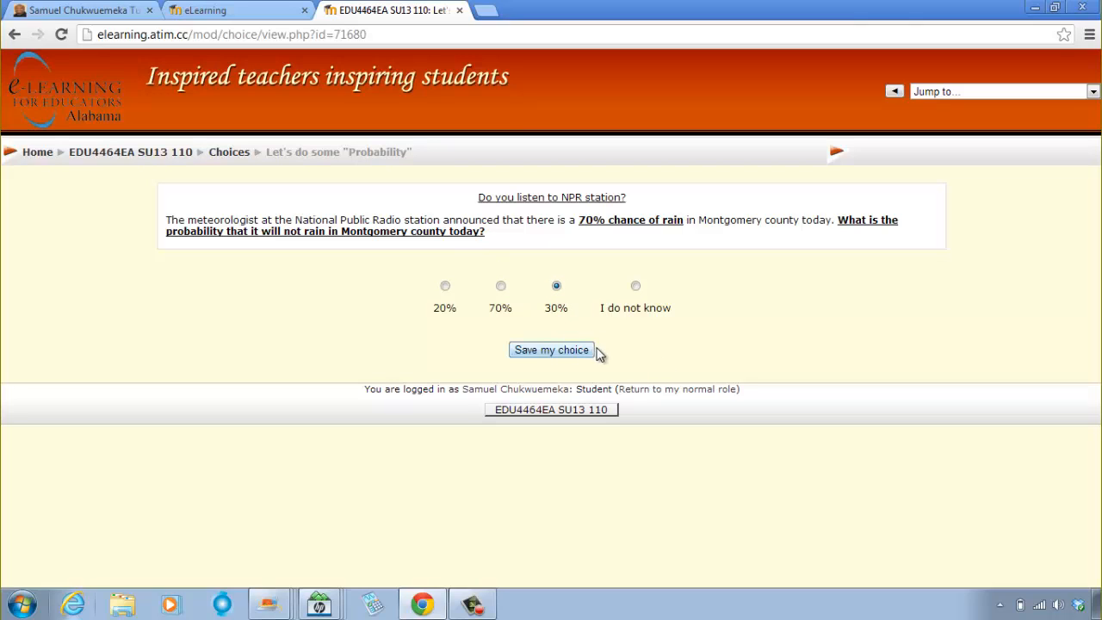
{"action": "left_click", "coordinate": [537, 352]}
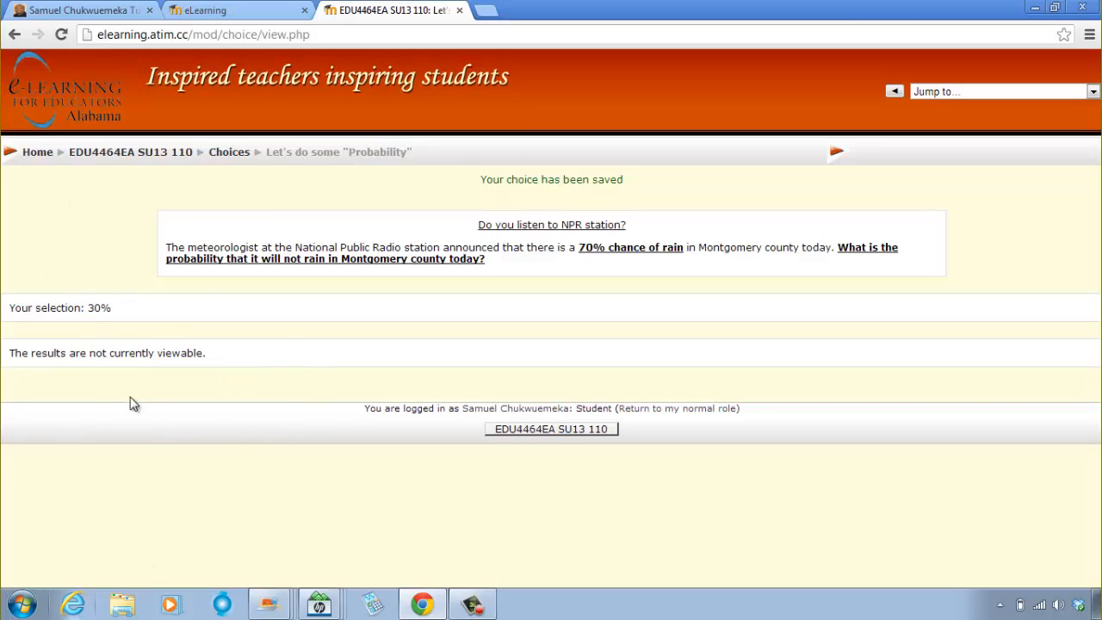
{"action": "left_click", "coordinate": [123, 155]}
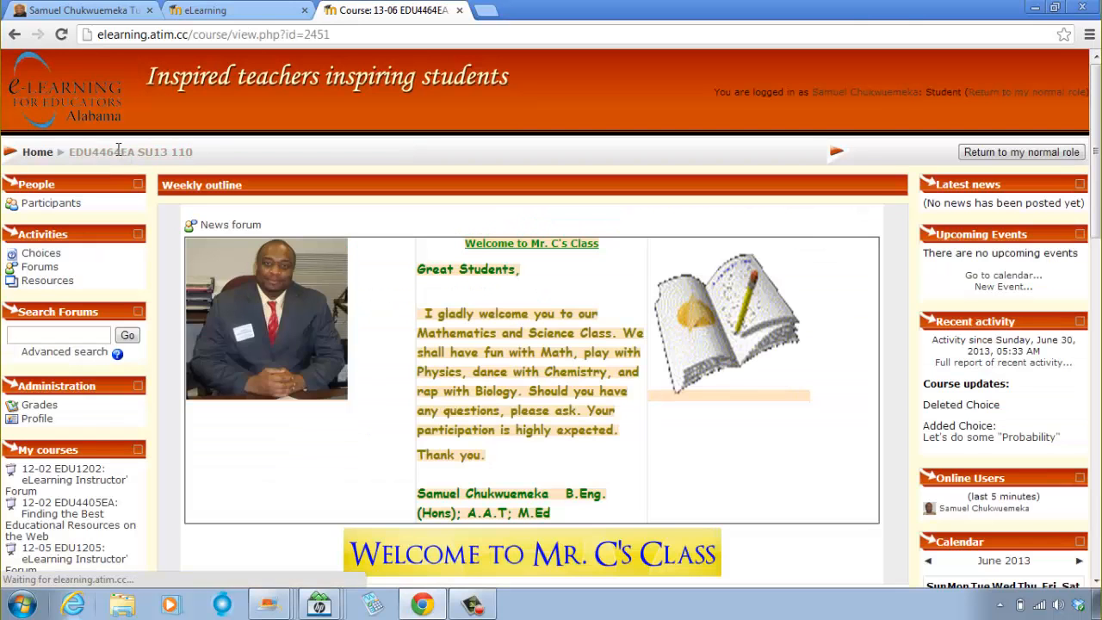
Return to the normal role and open the "Let's do some "Probability"" choice to view its submitted responses
{"action": "left_click", "coordinate": [1013, 151]}
{"action": "scroll", "coordinate": [498, 317], "scroll_direction": "down", "scroll_amount": 5}
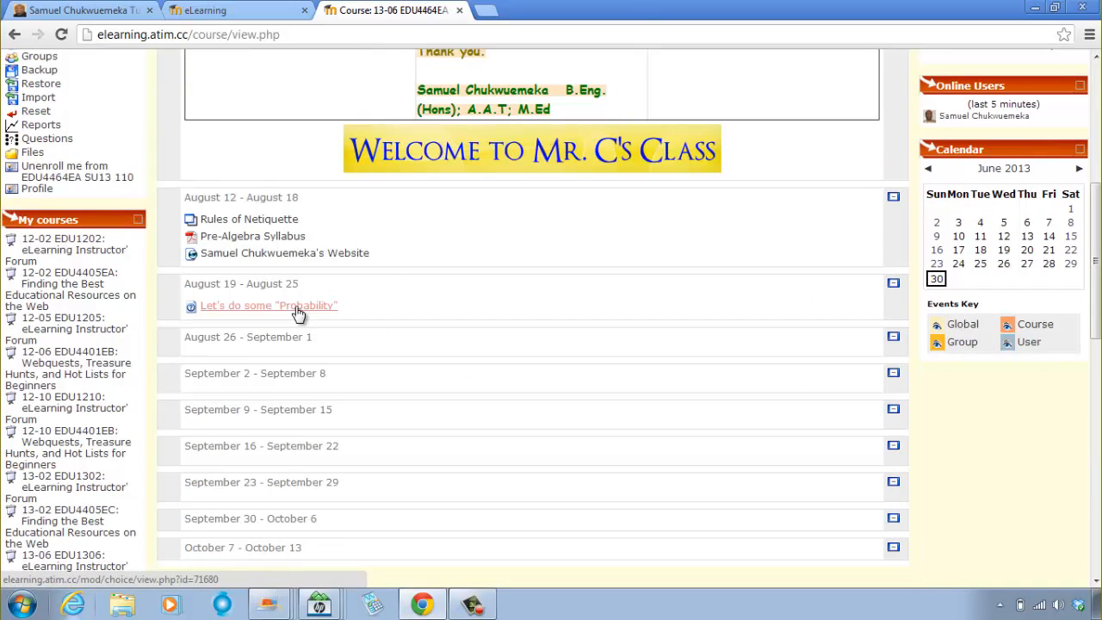
{"action": "left_click", "coordinate": [297, 312]}
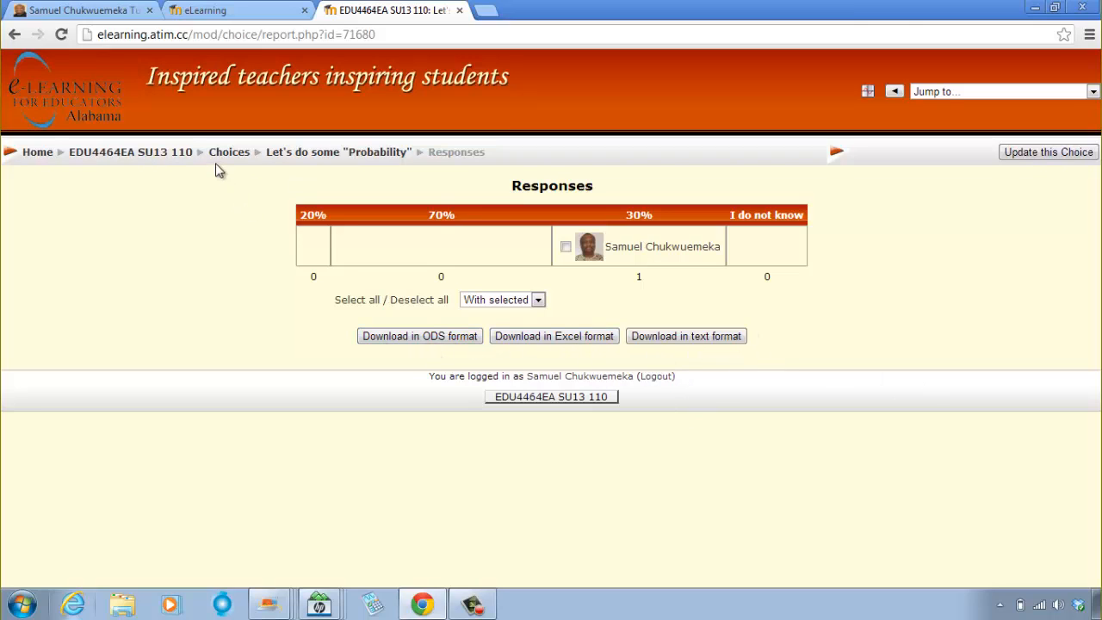
Go back to the EDU4464EA SU13 110 course page and review the probability choice's placement in the weekly outline
{"action": "left_click", "coordinate": [120, 160]}
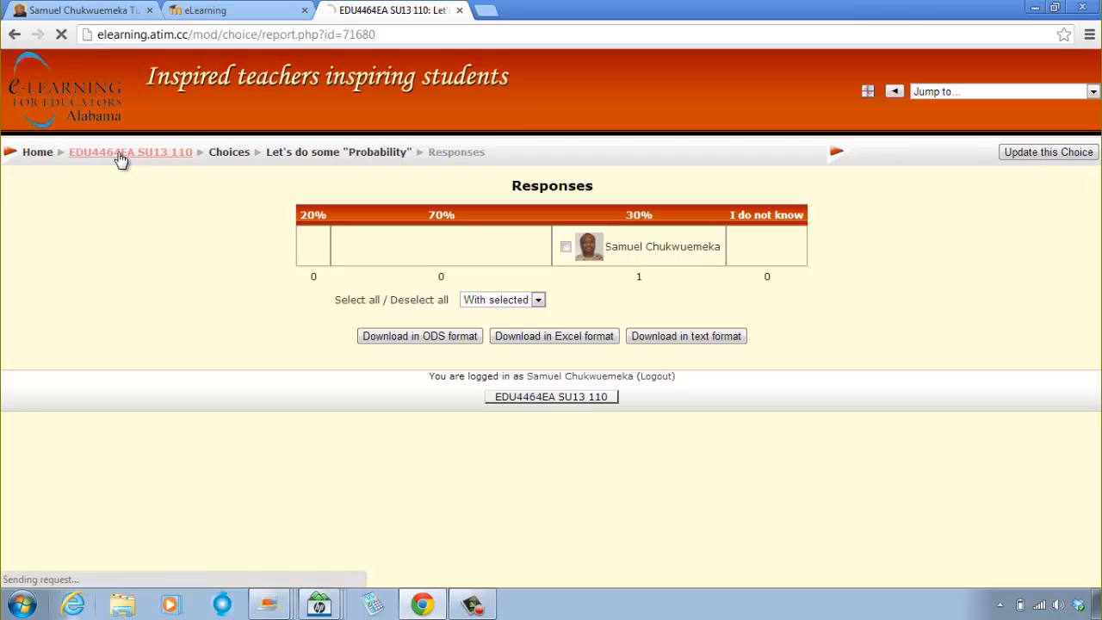
{"action": "scroll", "coordinate": [472, 309], "scroll_direction": "down", "scroll_amount": 3}
{"action": "scroll", "coordinate": [472, 302], "scroll_direction": "down", "scroll_amount": 1}
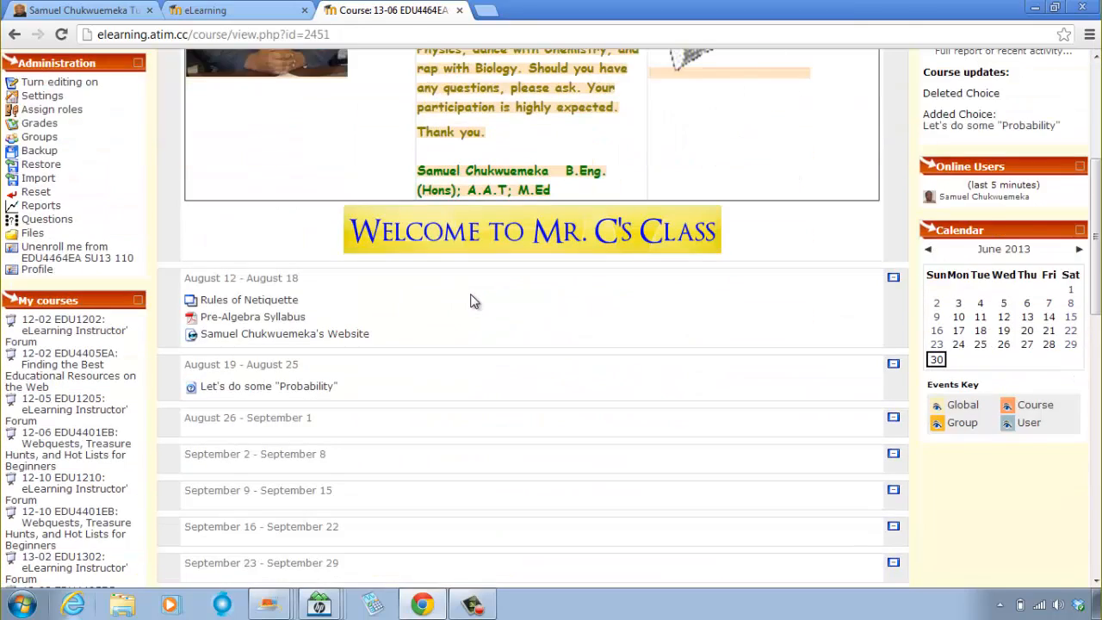
{"action": "scroll", "coordinate": [473, 302], "scroll_direction": "up", "scroll_amount": 4}
{"action": "scroll", "coordinate": [482, 303], "scroll_direction": "down", "scroll_amount": 3}
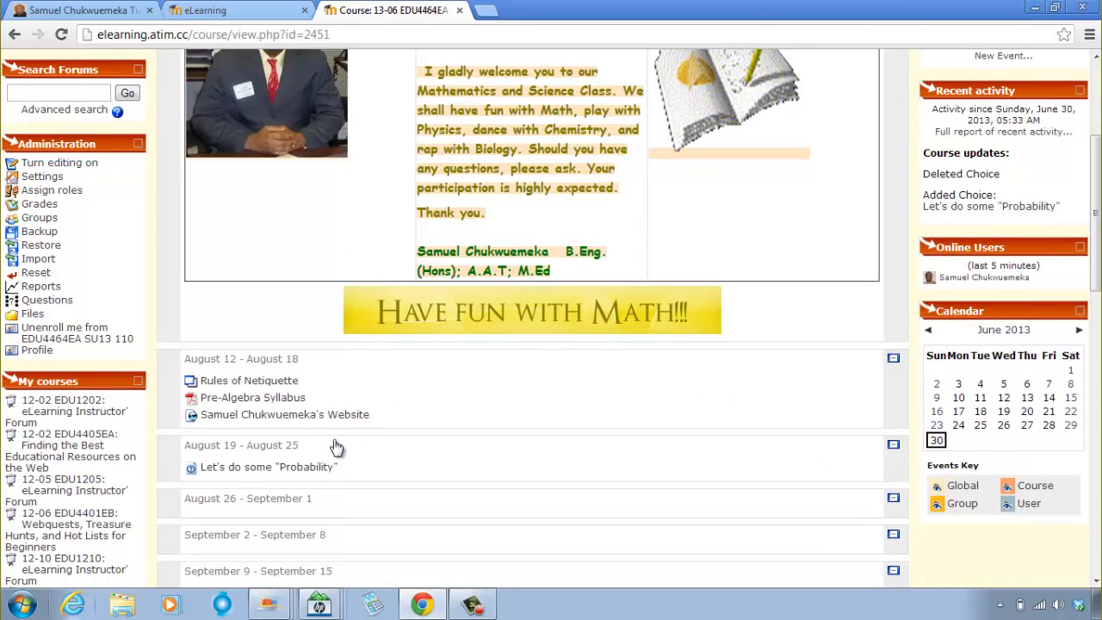